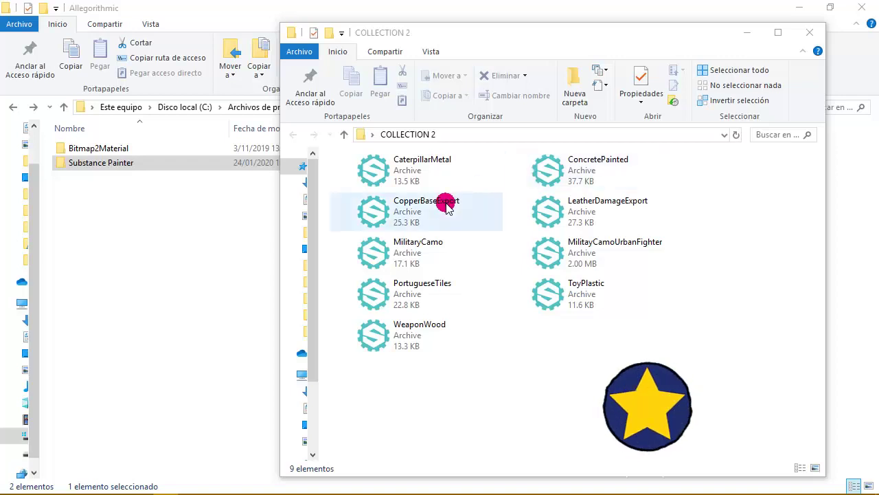
Select and copy all nine material files in the COLLECTION 2 folder
left_click_drag(706, 159, 428, 334)
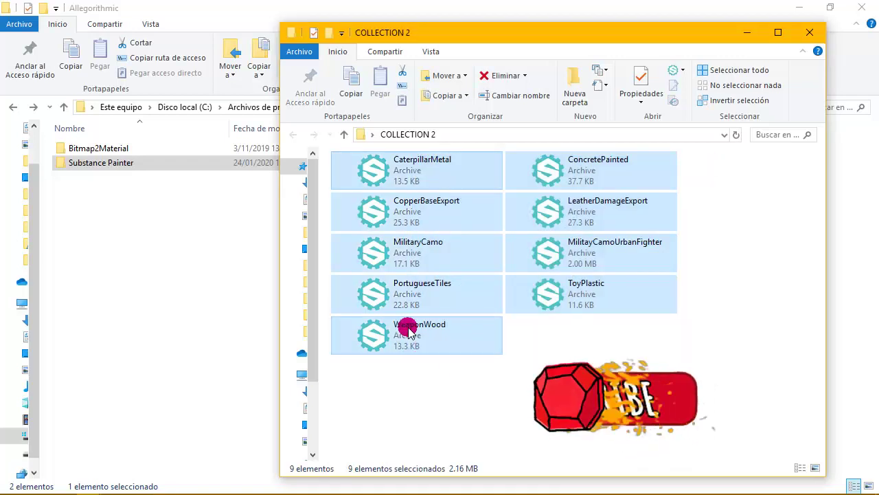
right_click(418, 241)
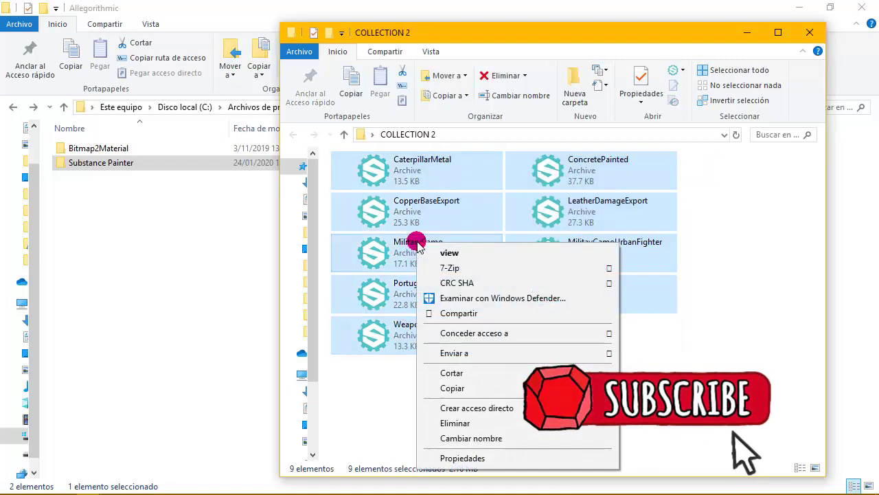
left_click(500, 387)
Browse into Substance Painter\resources\shelf\allegorithmic in the Allegorithmic folder window
left_click(173, 250)
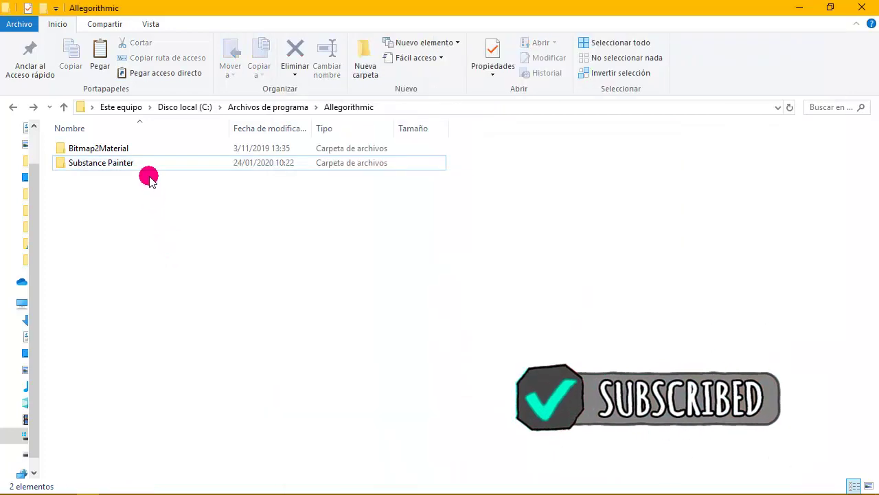
double_click(149, 163)
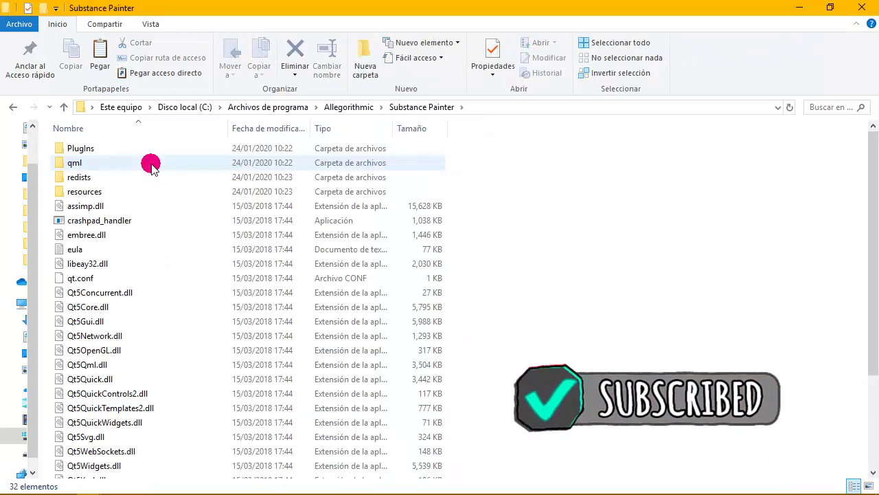
double_click(102, 191)
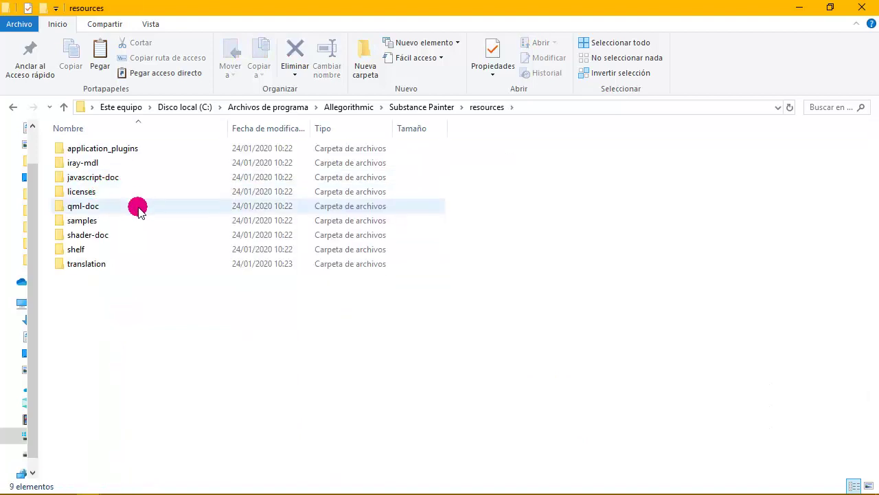
left_click(82, 251)
double_click(82, 250)
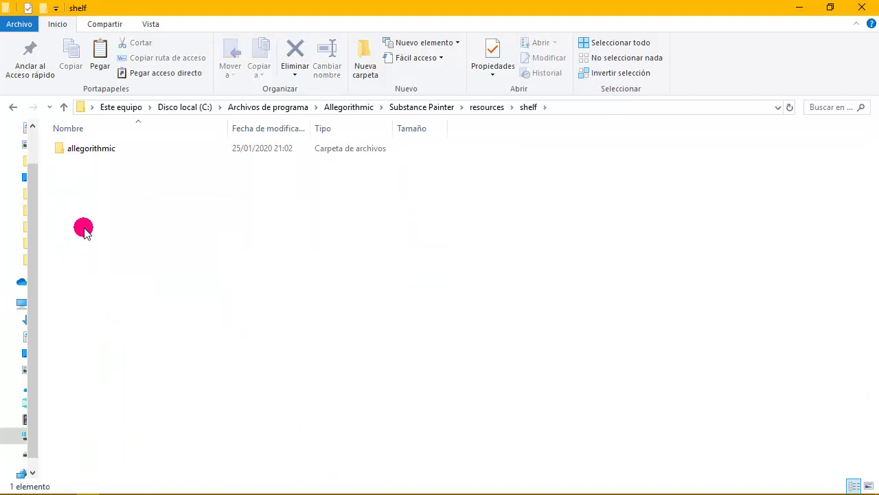
double_click(87, 148)
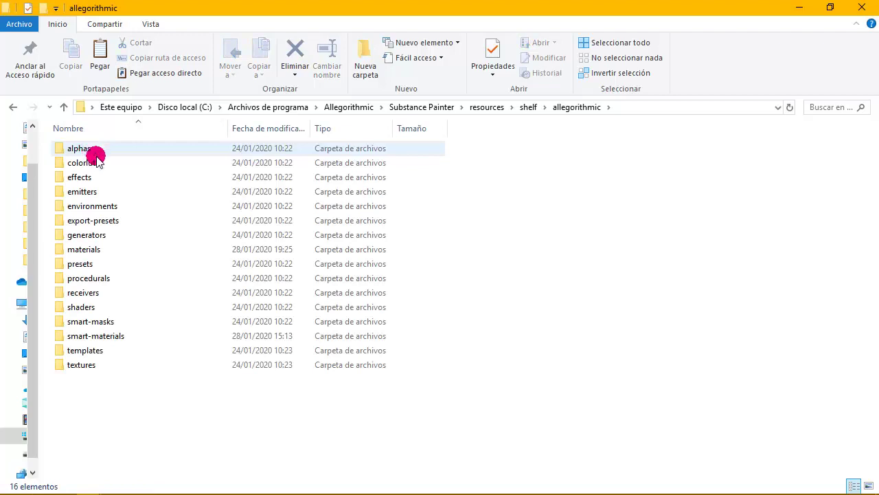
Open the materials folder, check the Plastic subfolder, and return to materials
left_click(85, 251)
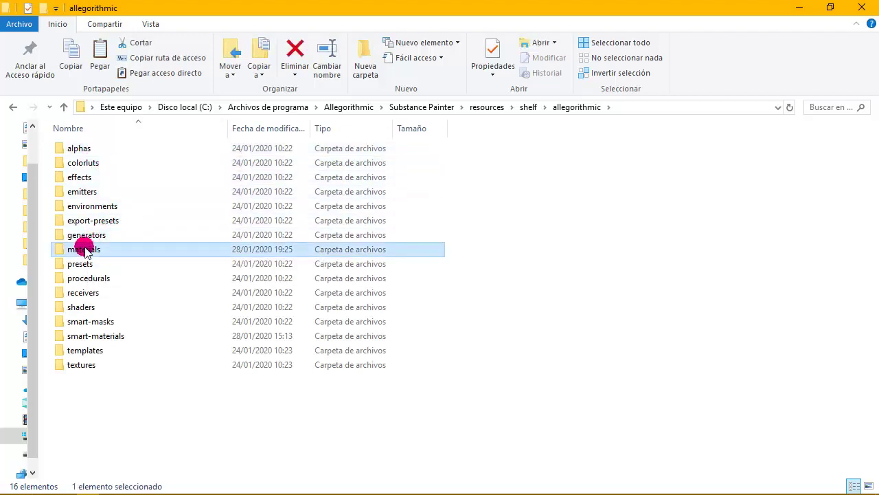
double_click(84, 251)
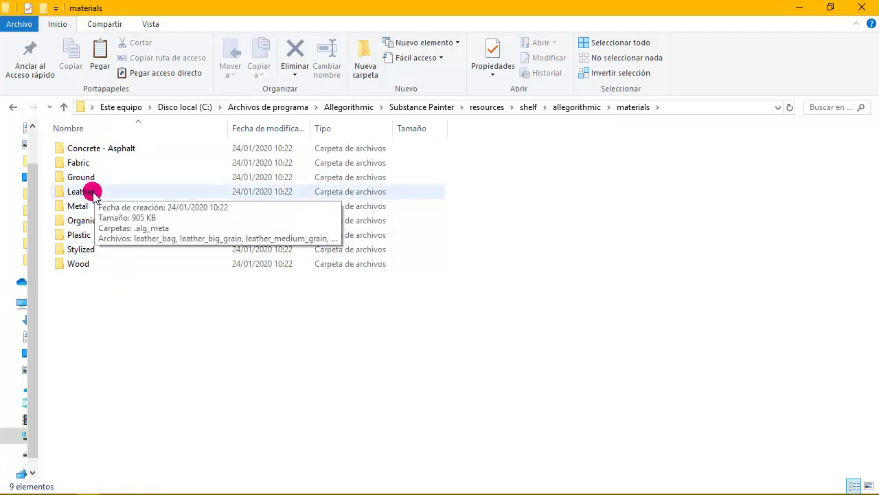
left_click(92, 235)
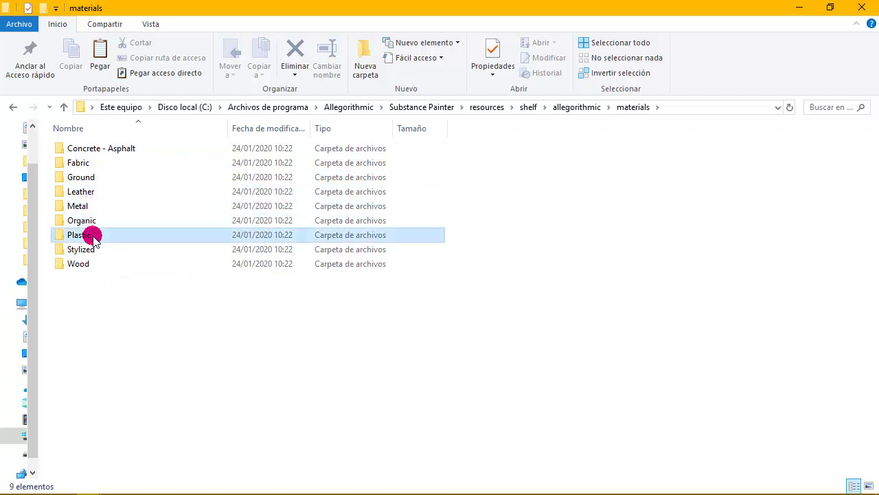
double_click(92, 235)
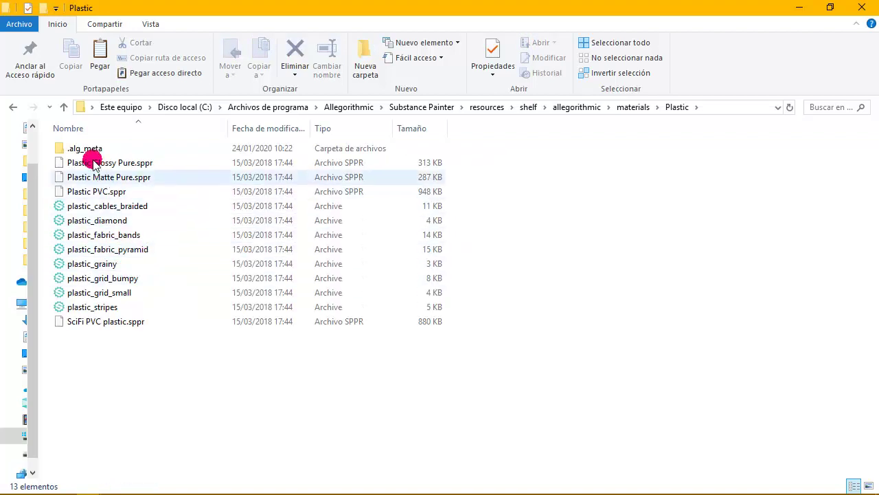
left_click(64, 107)
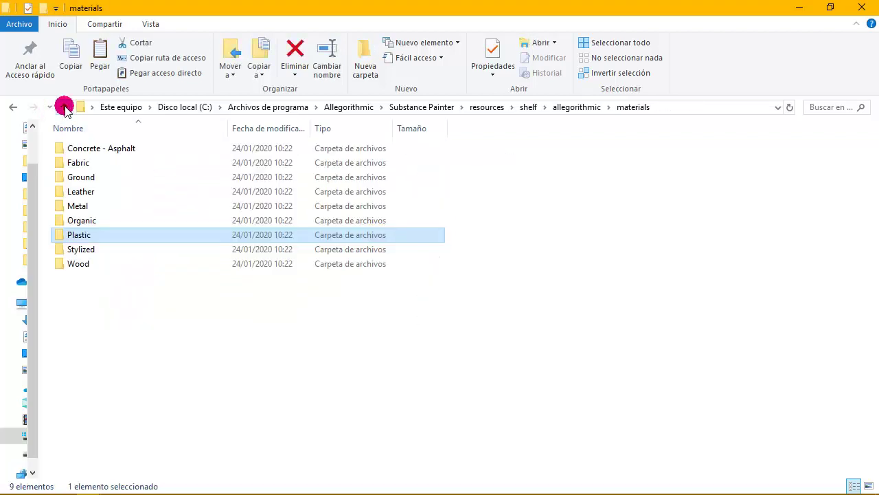
Create a new folder named c2 inside the materials folder
right_click(116, 285)
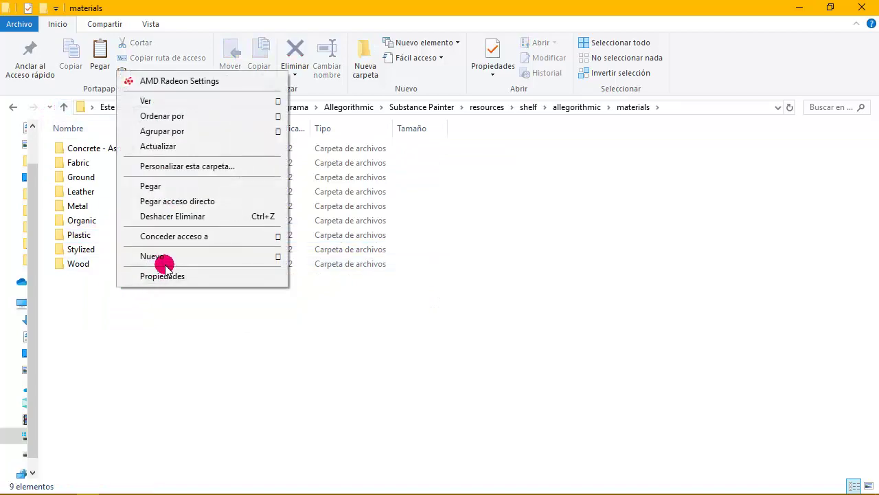
mouse_move(153, 256)
left_click(301, 259)
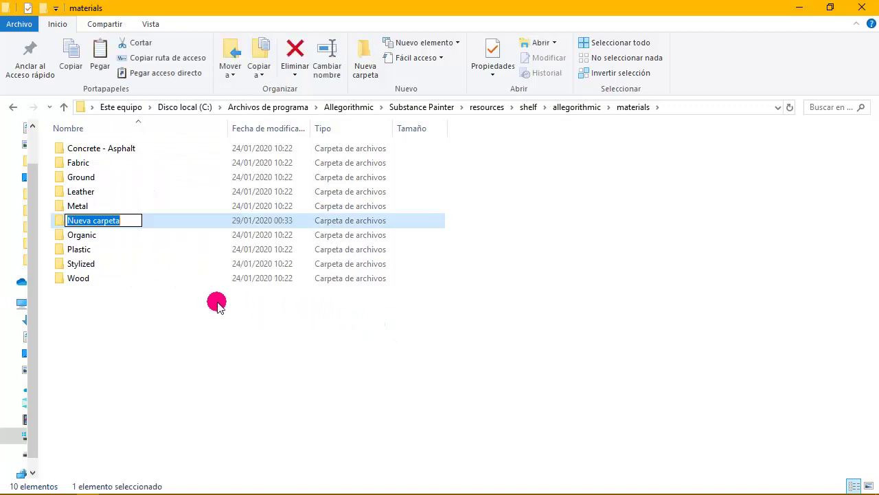
type("c2")
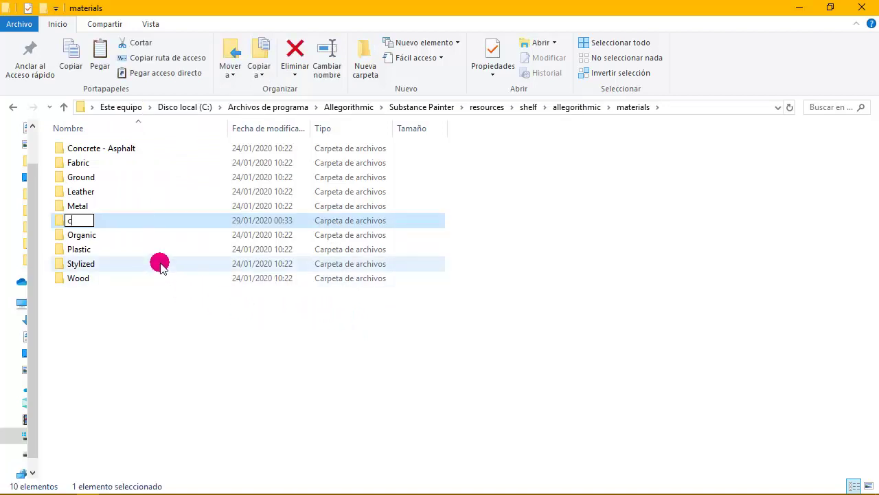
left_click(122, 239)
Paste the nine copied material files into c2, granting administrator permission for all
double_click(102, 146)
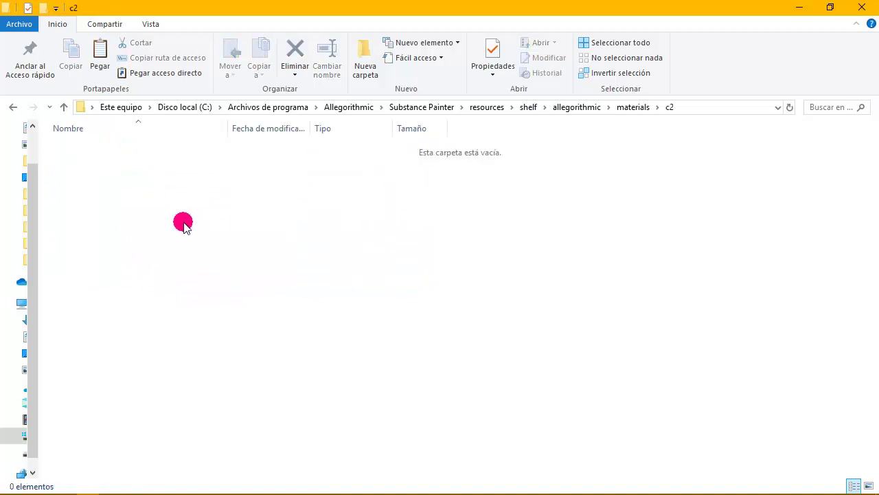
right_click(182, 222)
left_click(238, 339)
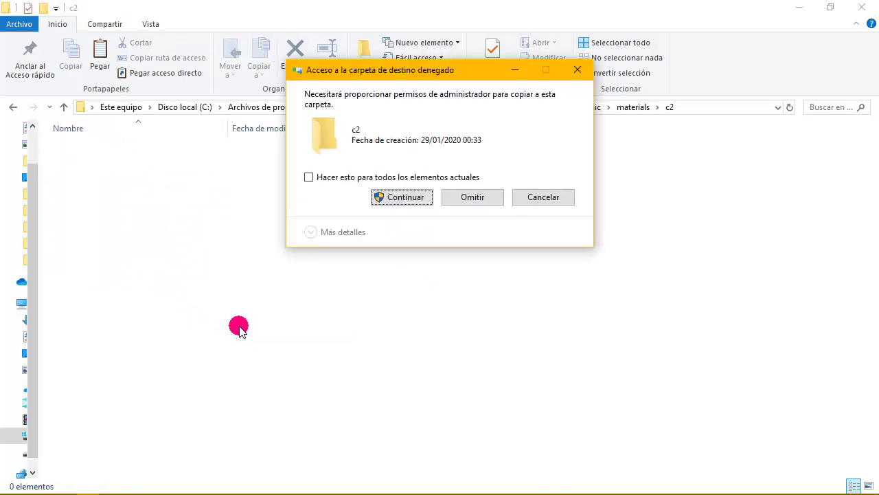
left_click(305, 178)
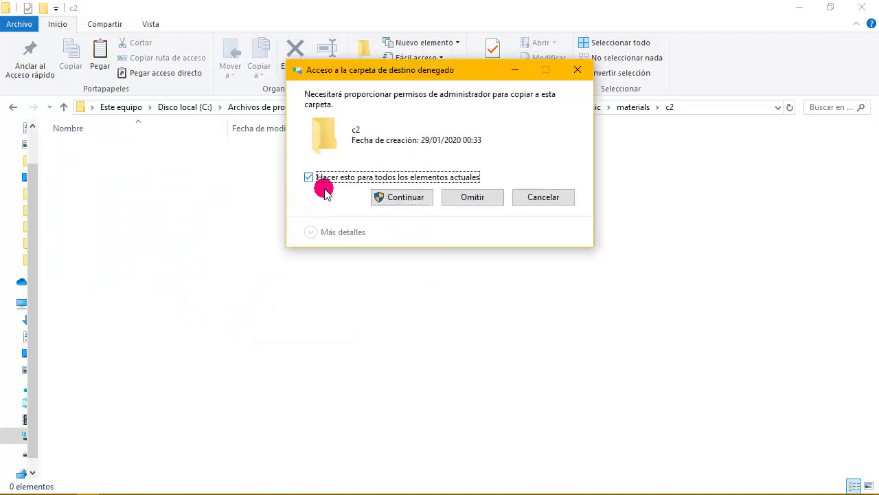
left_click(389, 197)
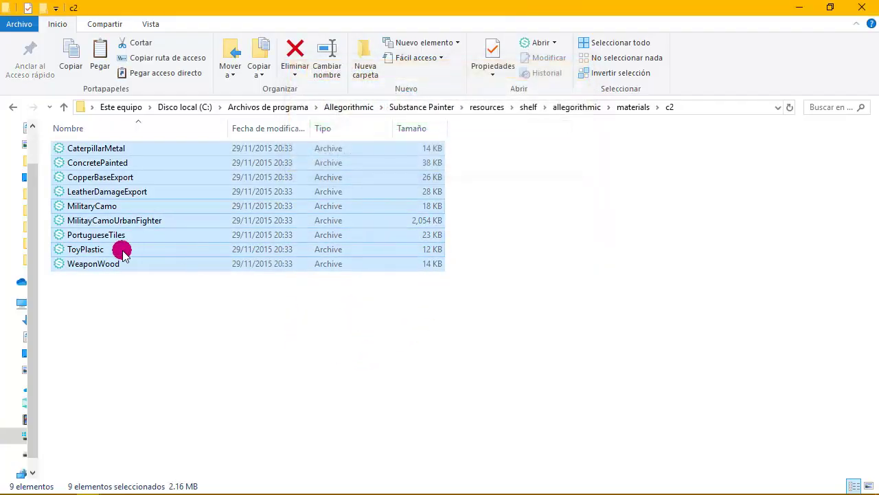
Select and deselect the nine pasted material files in c2
left_click(515, 213)
left_click_drag(496, 167, 174, 327)
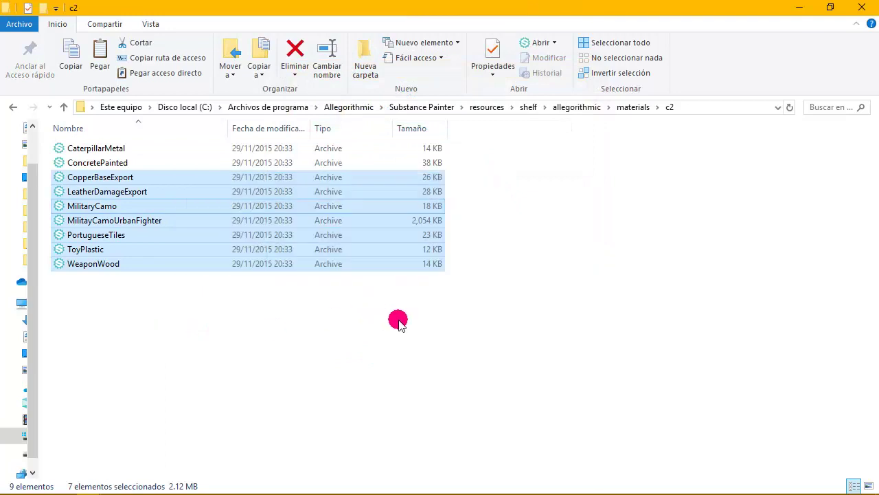
left_click(514, 167)
mouse_move(506, 147)
left_mouse_down()
mouse_move(448, 287)
mouse_move(314, 296)
left_mouse_up()
left_click(491, 345)
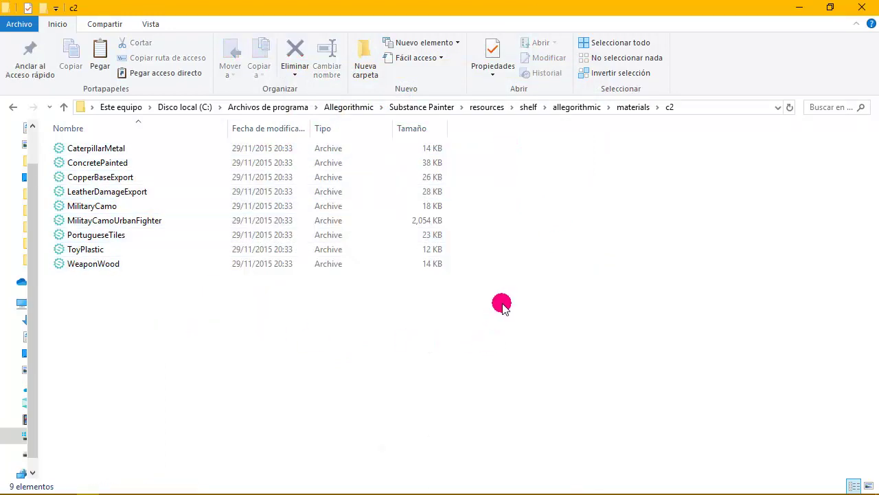
Switch c2 to extra-large then large icons and select ConcretePainted through WeaponWood
right_click(357, 363)
mouse_move(405, 192)
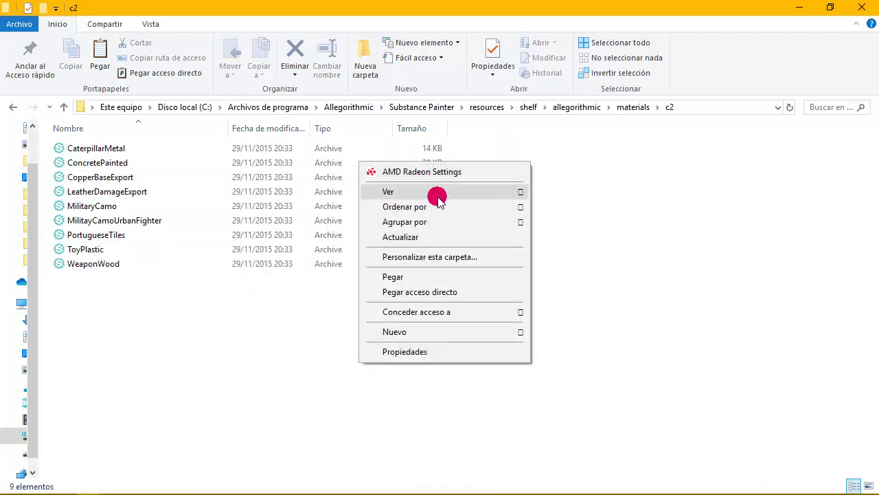
left_click(563, 193)
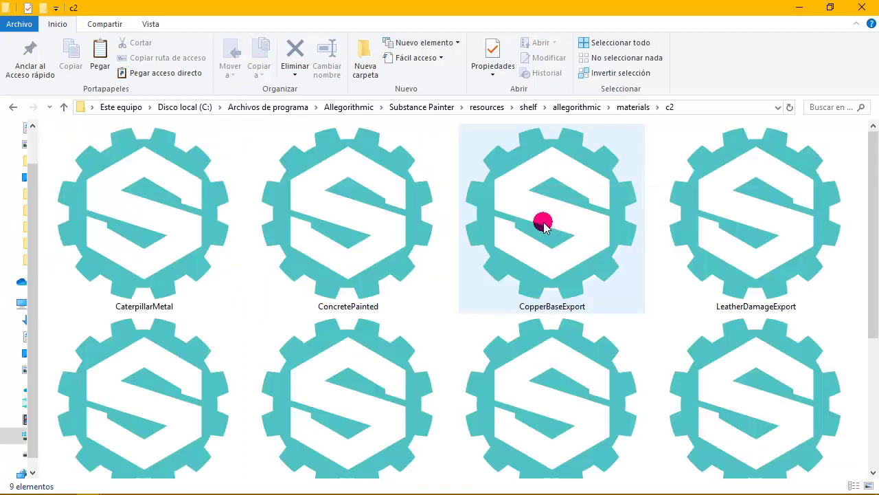
scroll(542, 227, "down", 1)
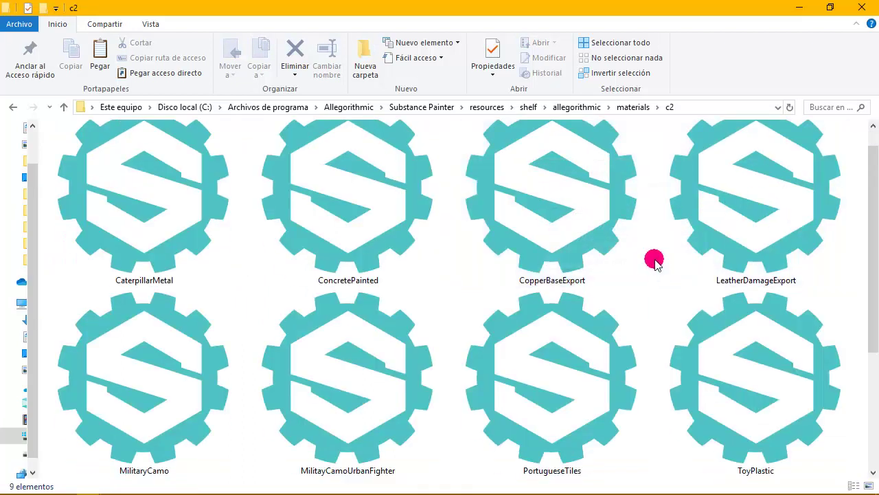
right_click(654, 262)
left_click(582, 306)
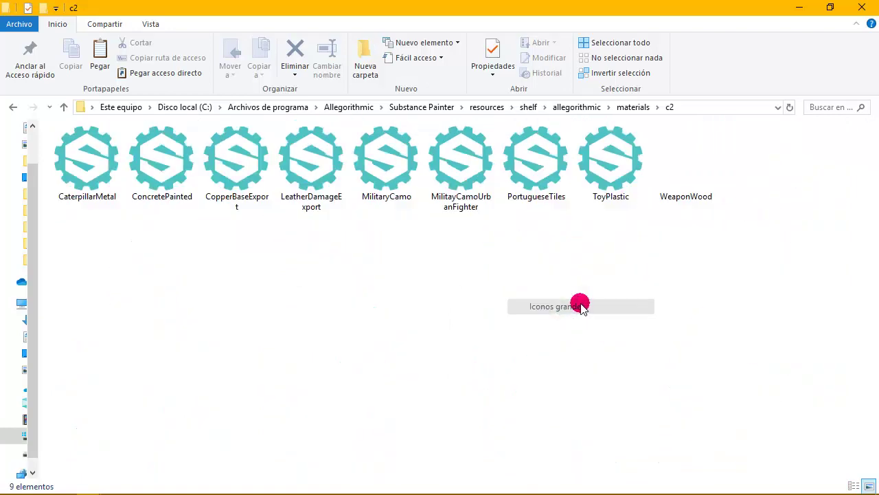
mouse_move(752, 152)
left_mouse_down()
mouse_move(161, 213)
mouse_move(116, 210)
left_mouse_up()
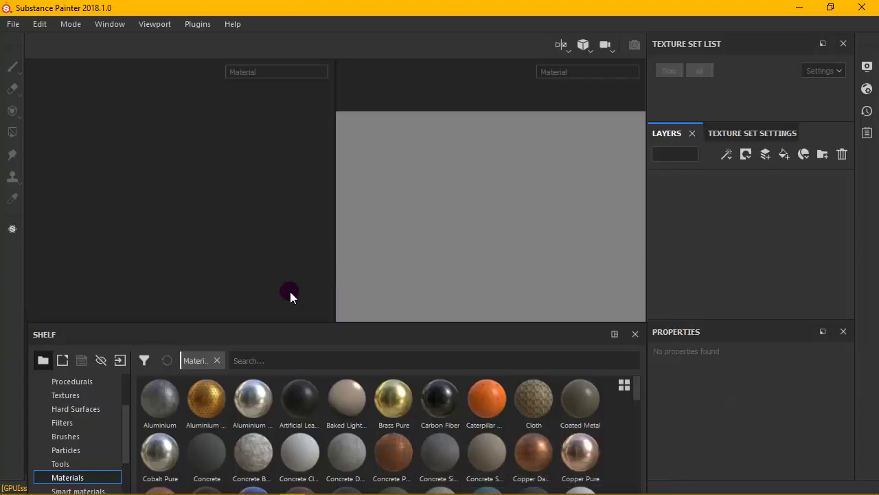
Make the materials shelf slightly taller and shrink the 2D texture view
left_click(326, 359)
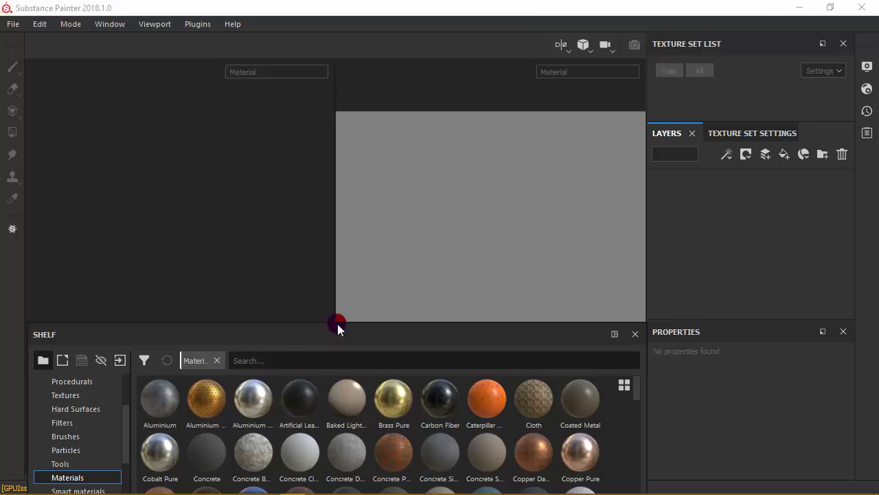
left_click_drag(338, 324, 339, 309)
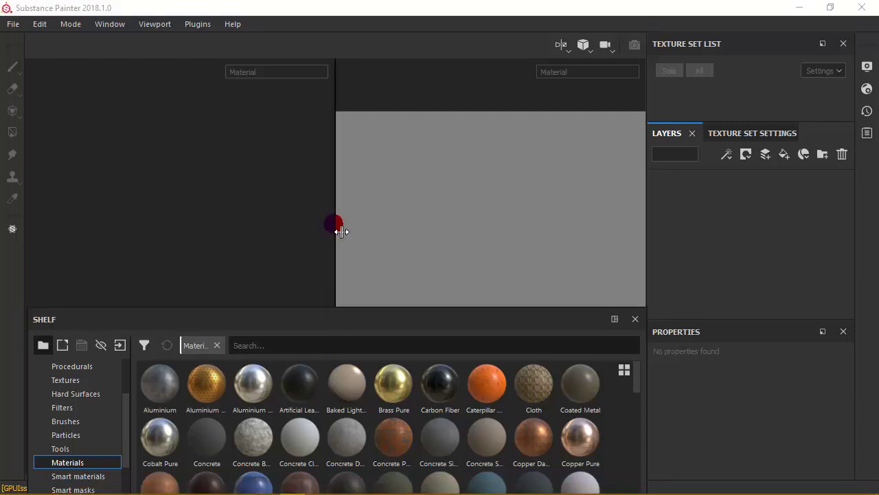
left_click_drag(341, 231, 608, 231)
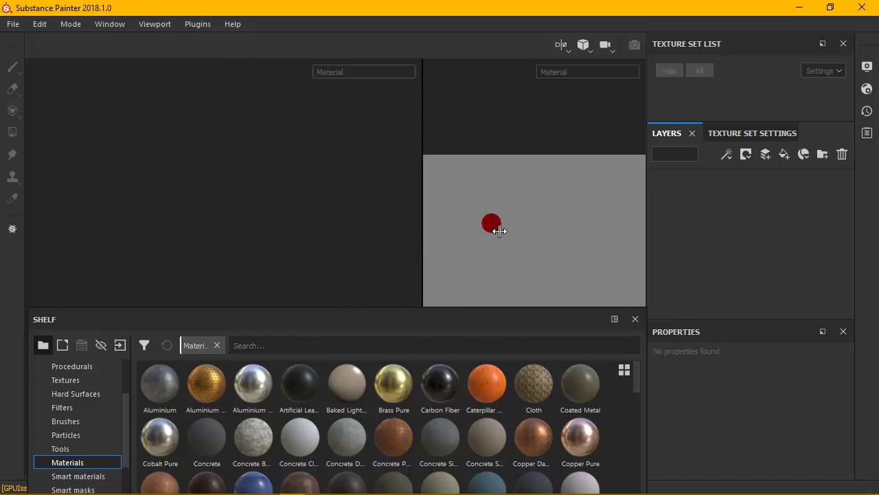
Create a new project from the sample2.fbx mesh
left_click(13, 24)
left_click(52, 43)
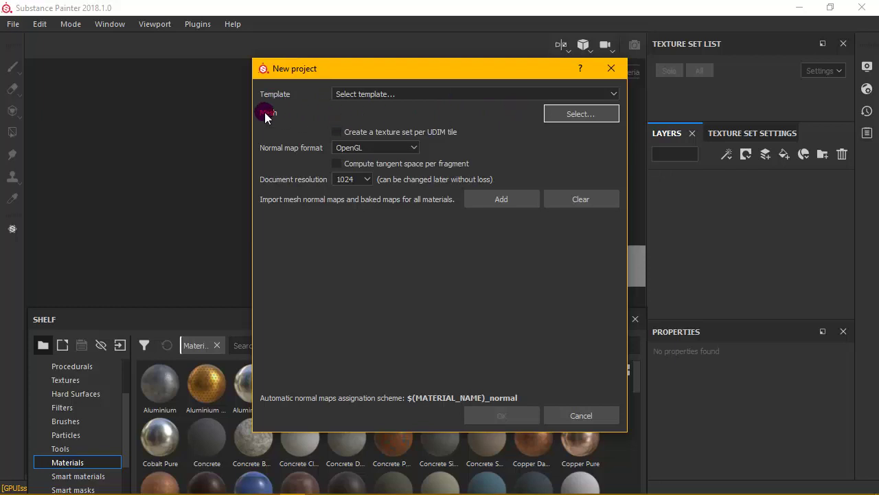
left_click(589, 115)
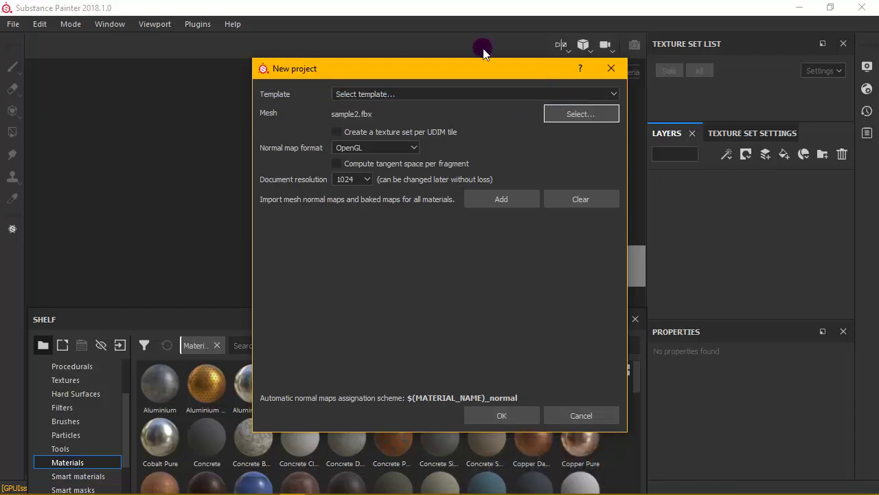
left_click(501, 409)
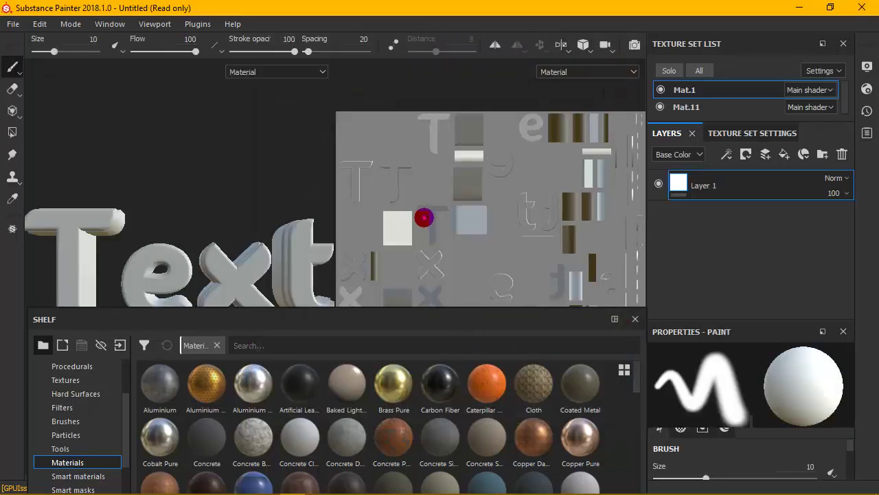
Widen the 3D view and pan, orbit and zoom to frame the Text mesh
middle_click_drag(224, 238, 242, 165)
mouse_move(232, 150)
left_mouse_down("alt")
mouse_move(212, 183)
mouse_move(232, 186)
left_mouse_up("alt")
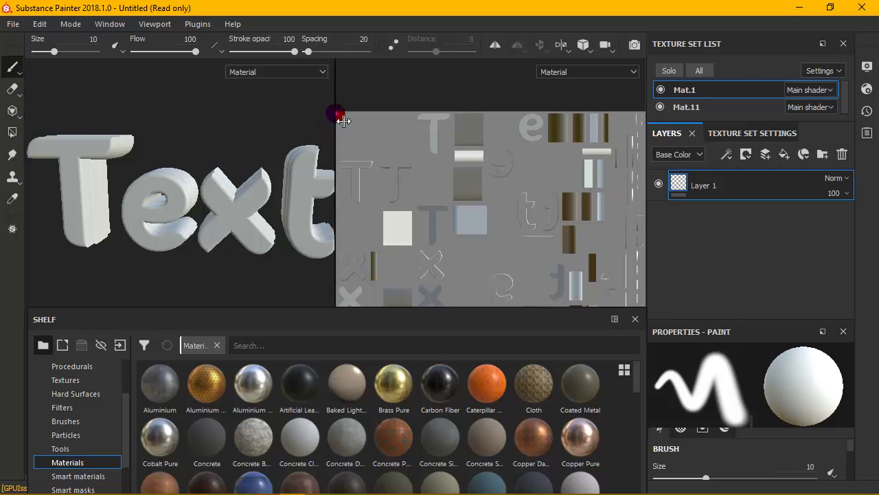
left_click_drag(343, 121, 567, 141)
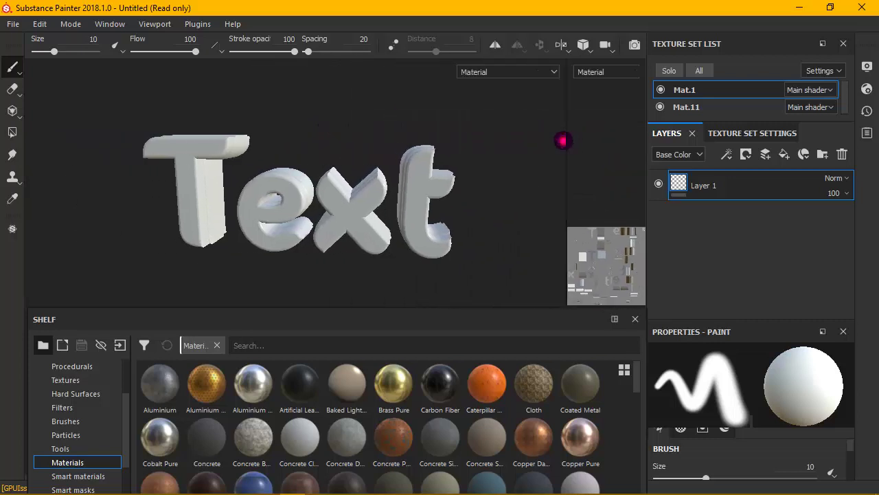
scroll(390, 196, "up", 2)
scroll(390, 196, "up", 2)
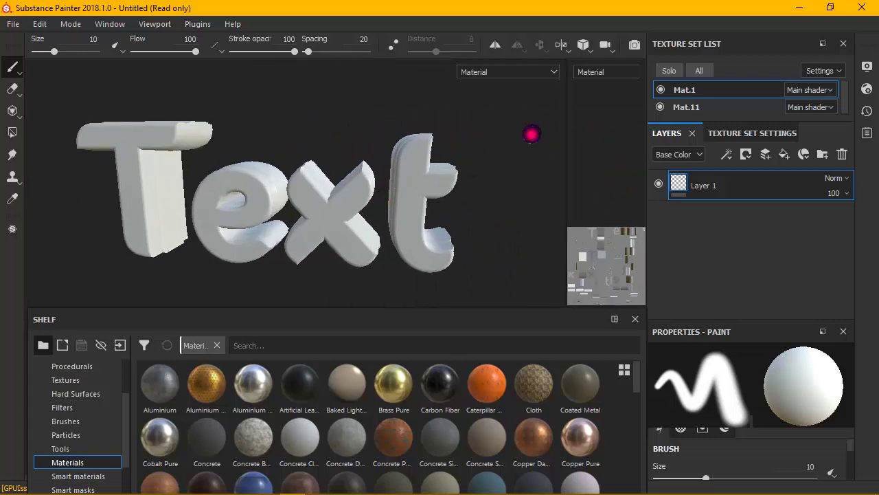
Toggle Mat.1 and Mat.11 visibility back on, then select Mat.1
left_click(659, 89)
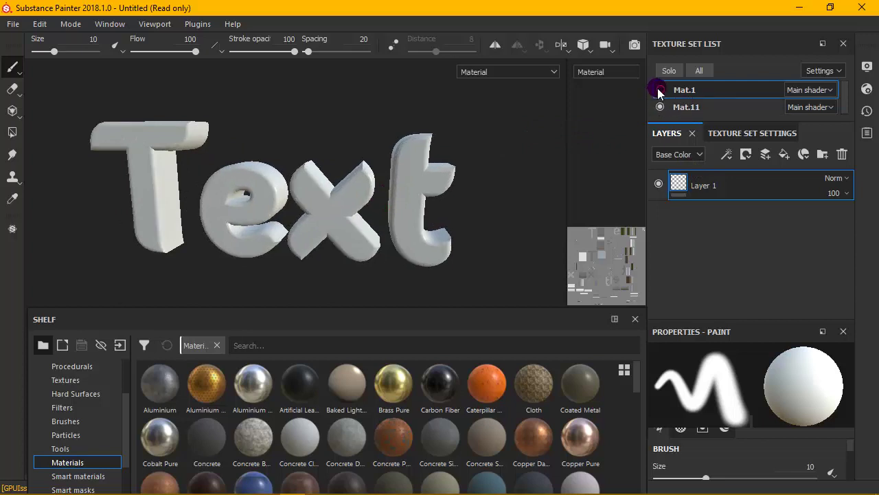
left_click(661, 107)
left_click(661, 90)
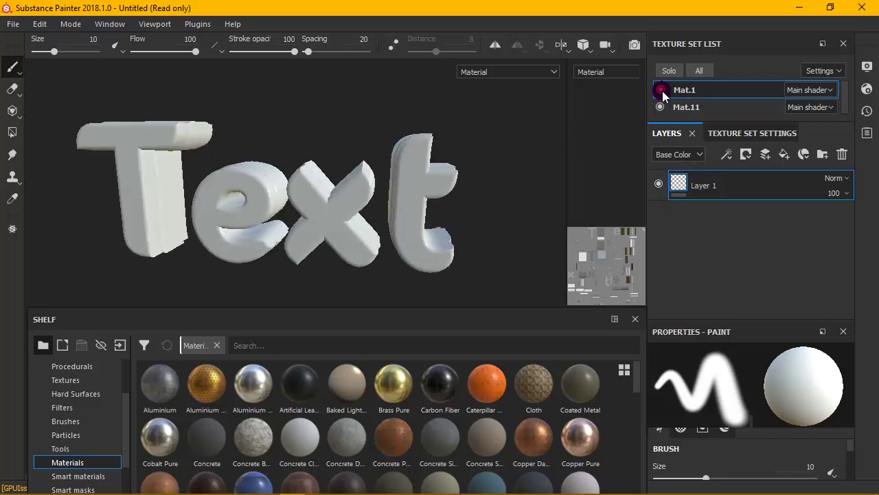
left_click(660, 107)
left_click_drag(502, 174, 500, 206, "alt")
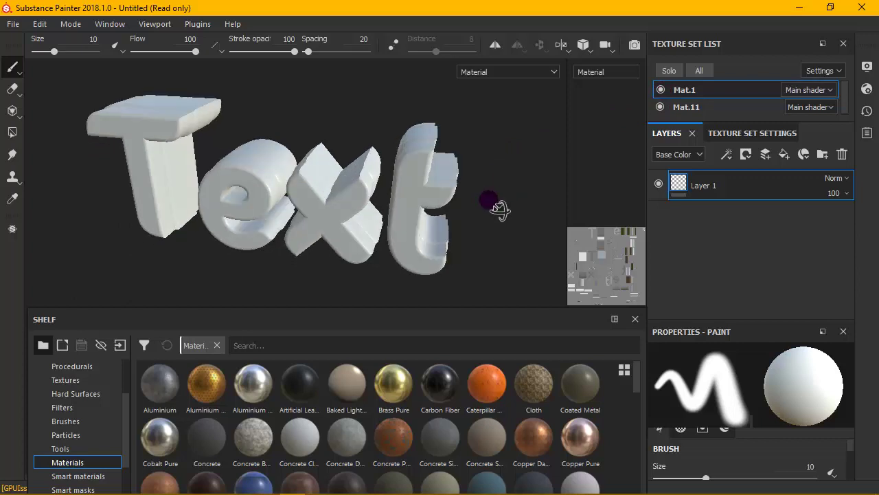
left_click(657, 90)
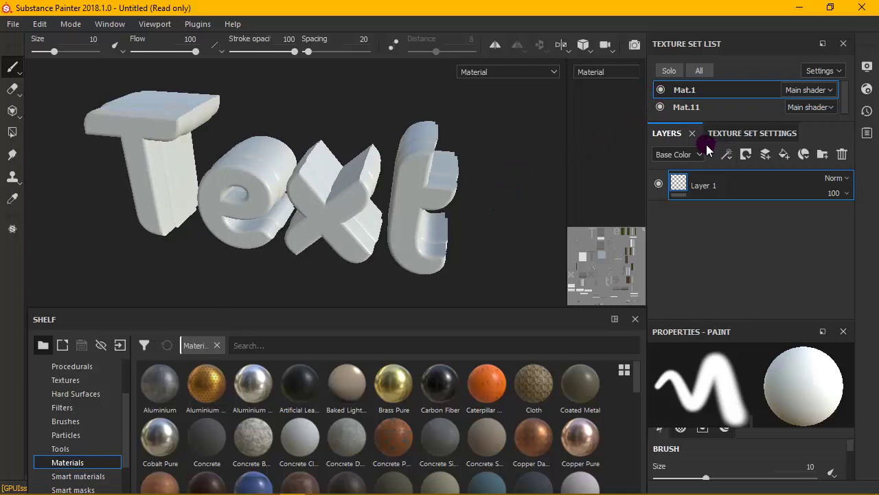
Bake mesh maps for all texture sets and dismiss the completion notice
left_click(768, 133)
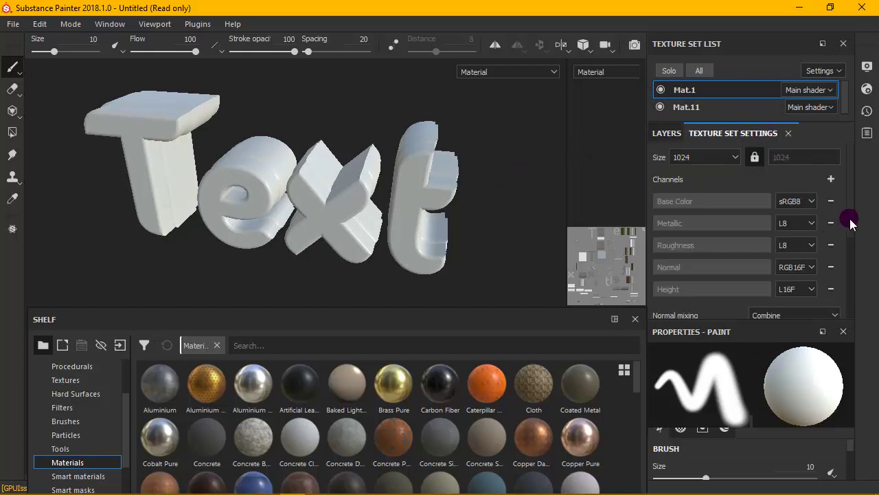
left_click_drag(850, 221, 849, 290)
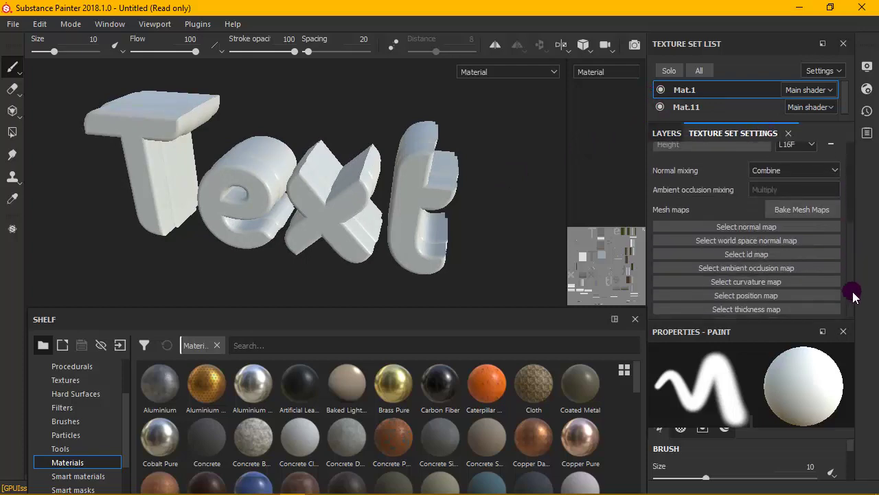
left_click(811, 210)
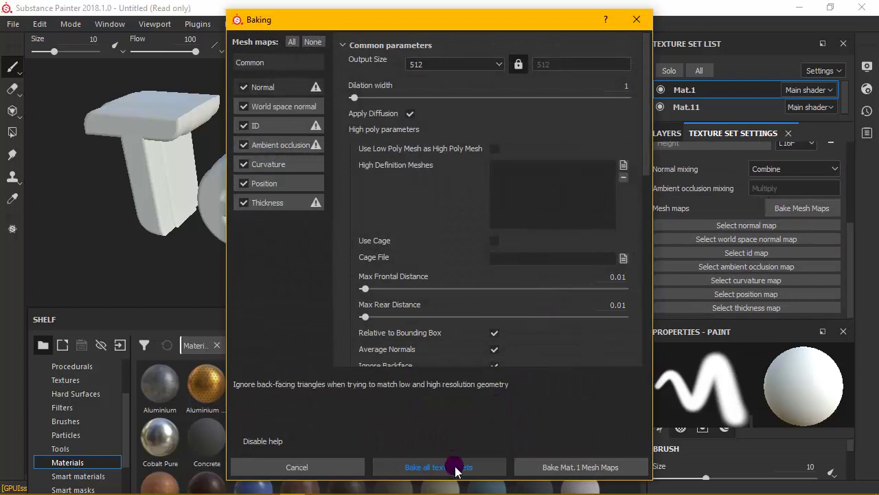
left_click(483, 469)
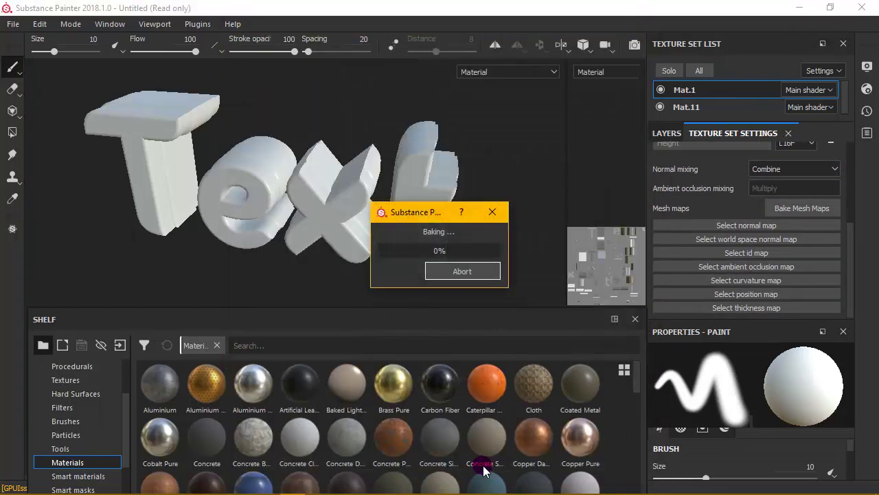
left_click(465, 268)
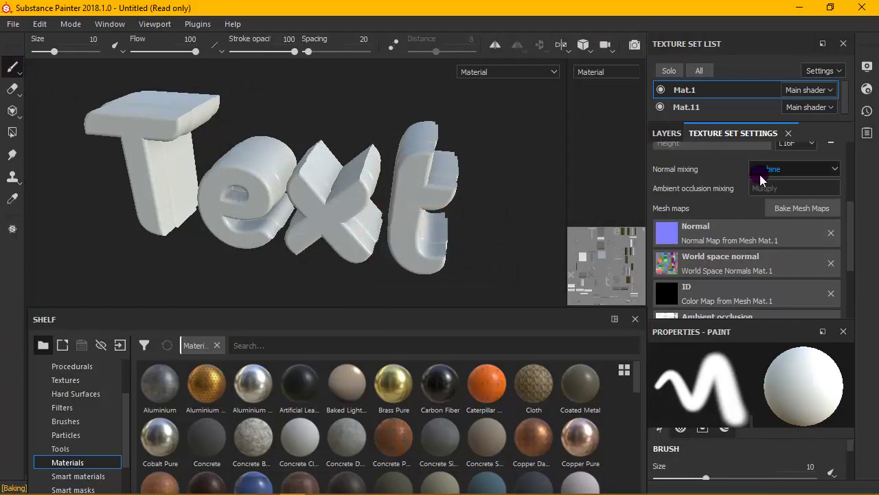
left_click(658, 137)
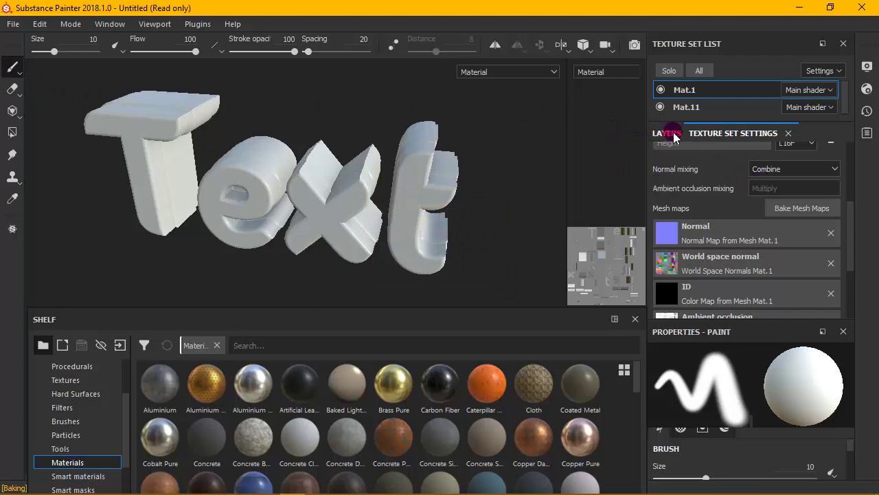
Show the layer stack, make the shelf taller, and set Large shelf thumbnails
left_click(672, 135)
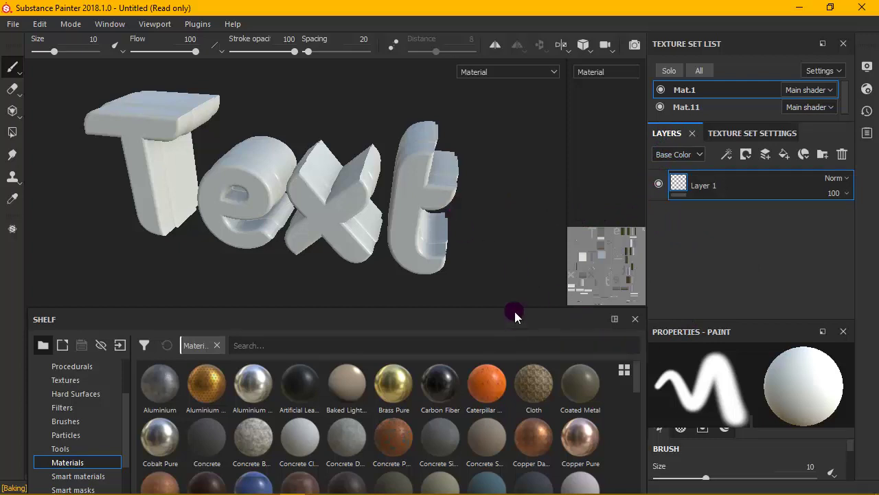
left_click_drag(517, 311, 515, 281)
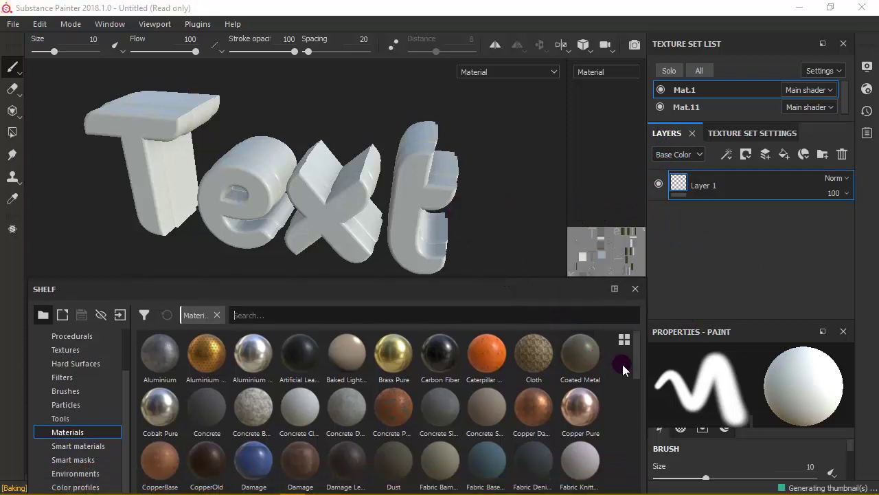
left_click(624, 340)
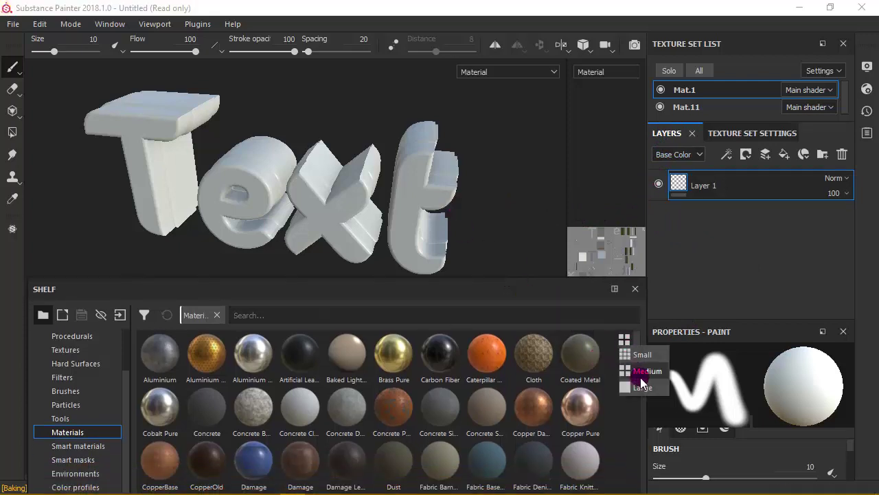
left_click(641, 388)
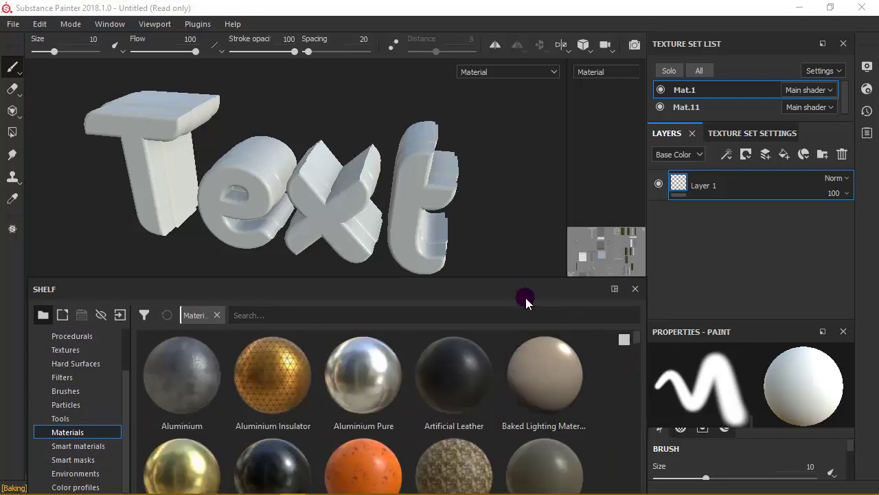
left_click(527, 274)
Enlarge the shelf further and scroll through materials to find the new c2 entries
left_click(517, 314)
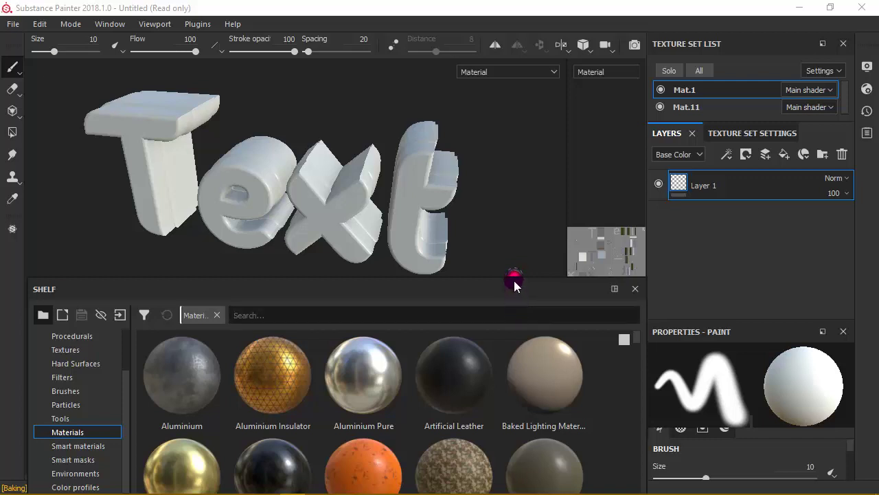
left_click_drag(514, 281, 513, 216)
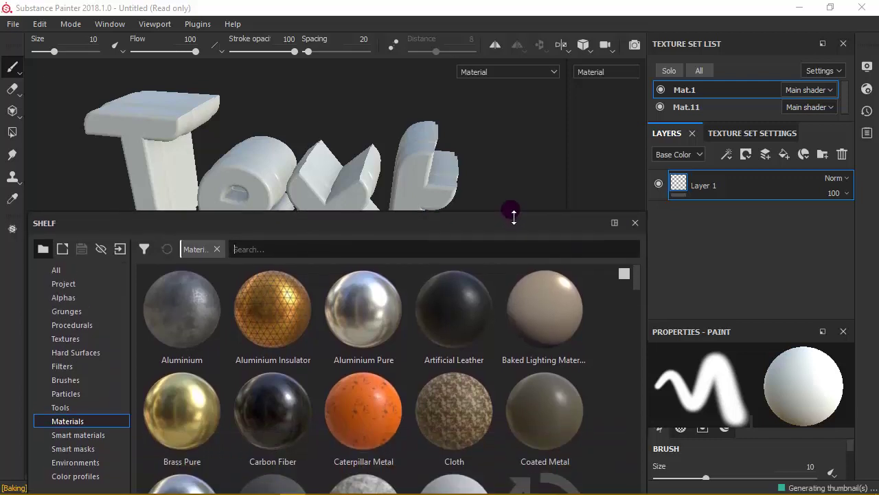
scroll(561, 353, "down", 5)
scroll(560, 355, "down", 5)
scroll(560, 353, "up", 3)
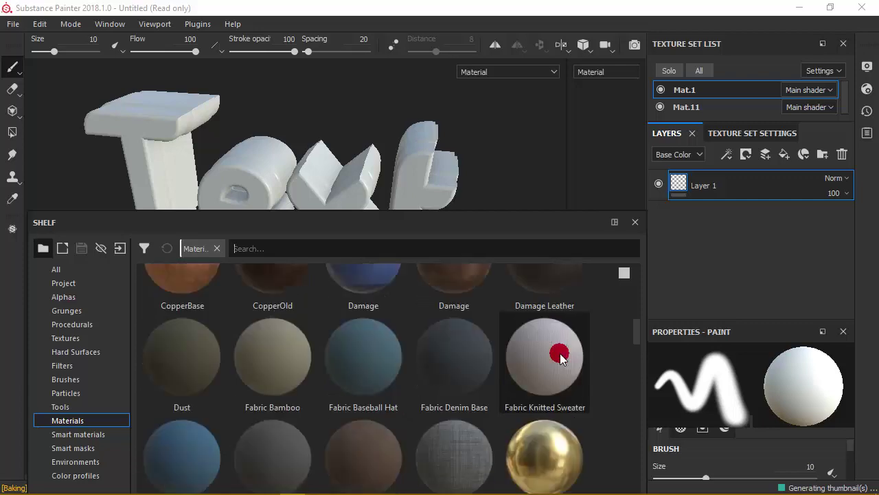
scroll(559, 353, "down", 3)
scroll(561, 351, "down", 5)
scroll(561, 349, "down", 5)
scroll(562, 350, "up", 5)
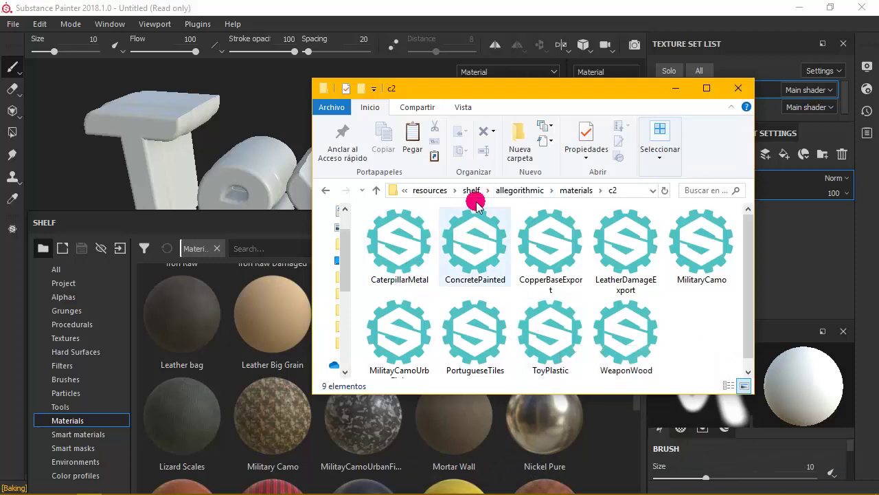
left_click(555, 13)
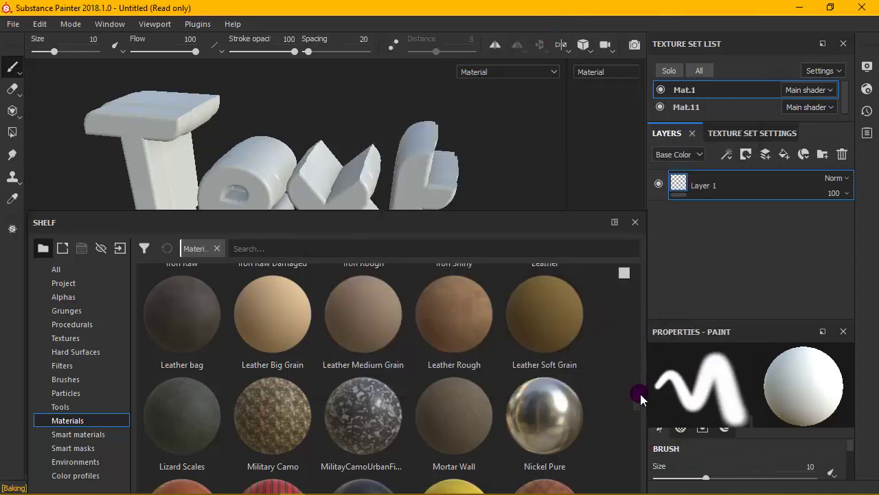
scroll(640, 393, "down", 2)
Apply Caterpillar Metal as a fill layer on Mat.1, turning the letter faces rusty orange
left_click_drag(640, 411, 644, 287)
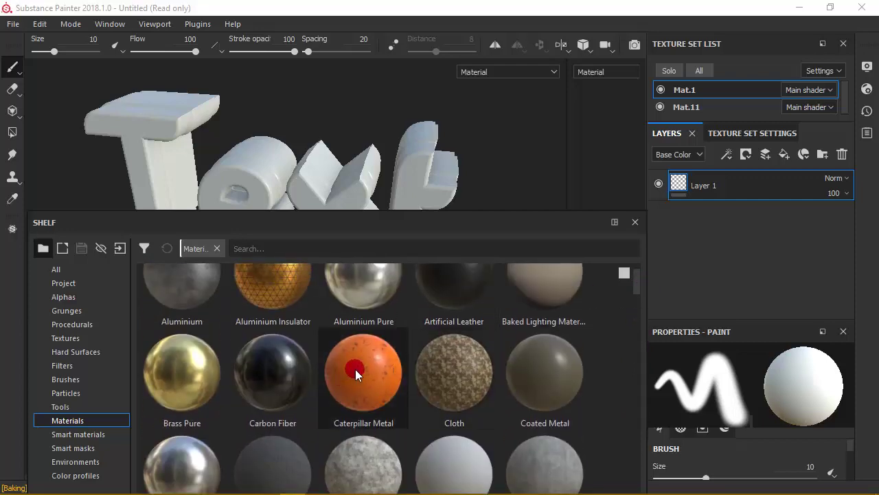
left_click_drag(352, 367, 671, 120)
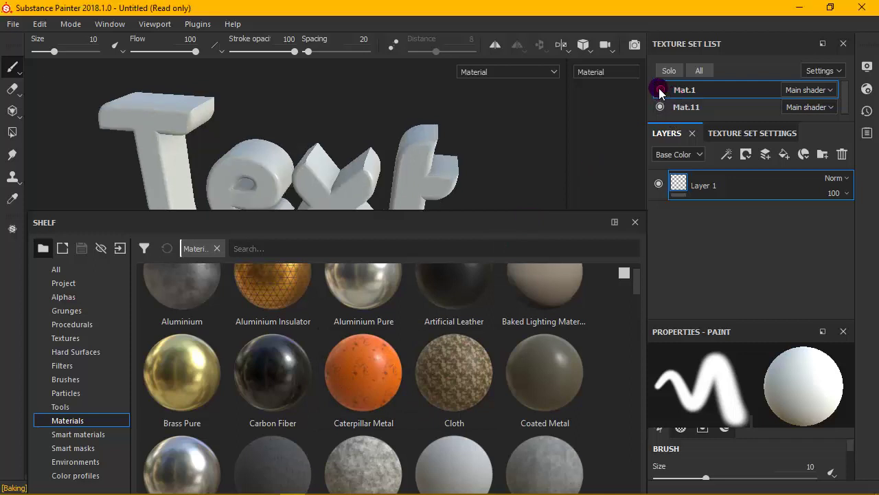
left_click_drag(659, 90, 658, 88)
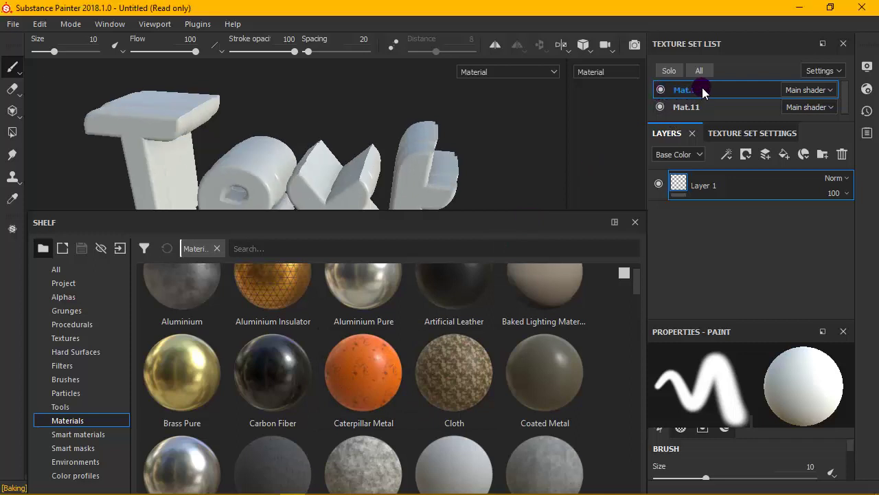
mouse_move(364, 374)
left_mouse_down()
mouse_move(767, 229)
mouse_move(728, 233)
left_mouse_up()
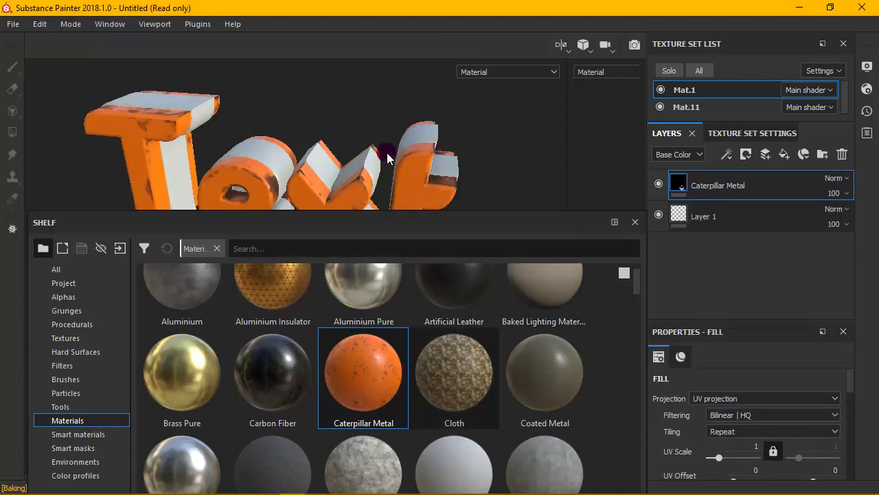
mouse_move(386, 157)
left_mouse_down("alt")
mouse_move(406, 117)
mouse_move(403, 96)
mouse_move(413, 119)
left_mouse_up("alt")
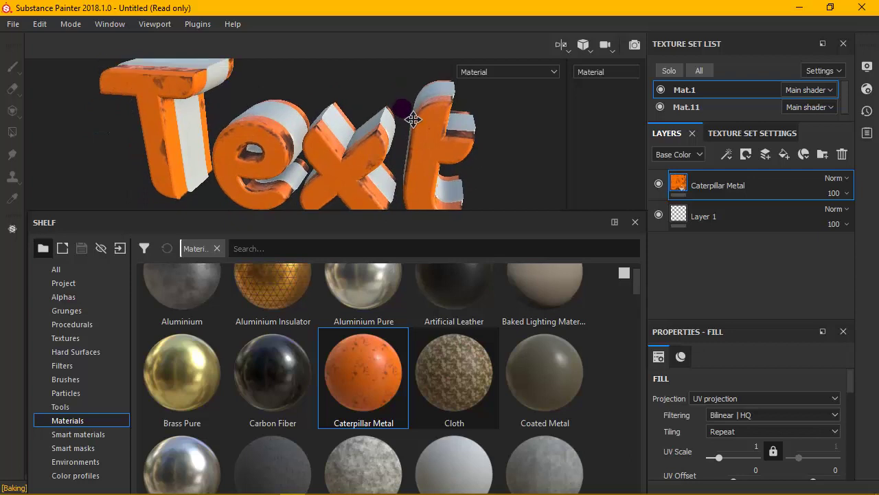
left_click_drag(382, 215, 382, 238)
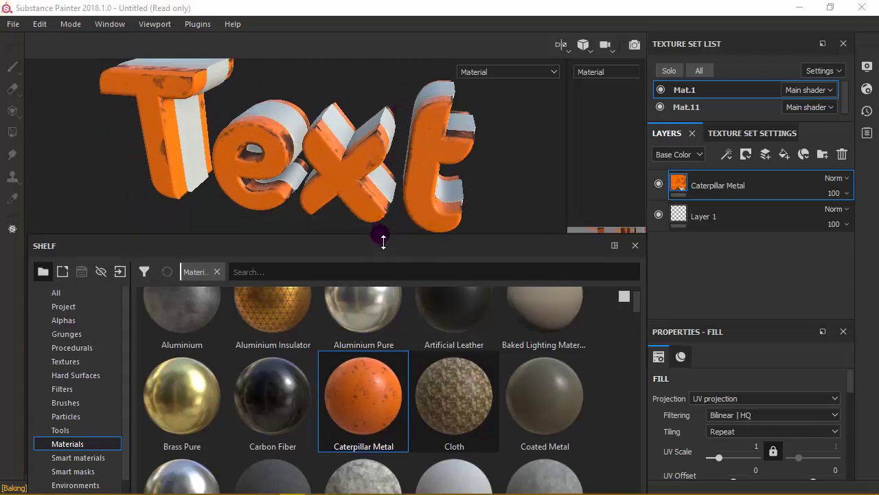
left_click_drag(371, 135, 381, 148, "alt")
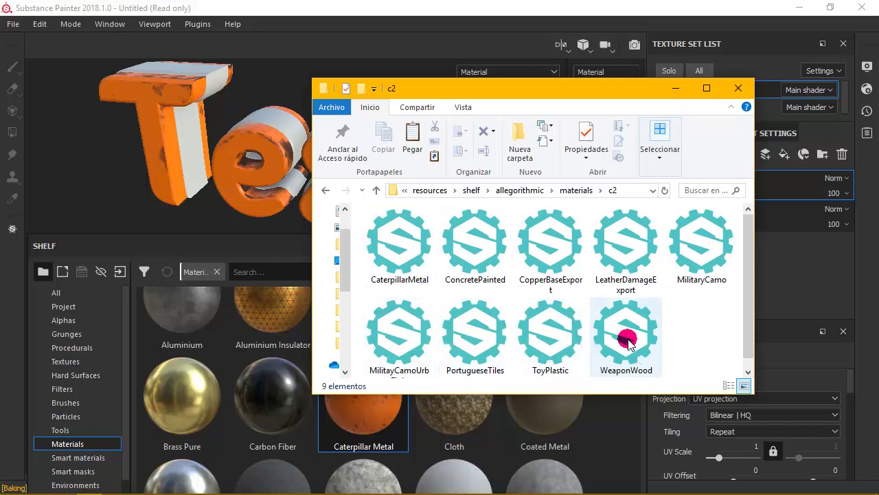
Fill Mat.11, the letter sides, with Concrete Painted for weathered grey-rust edges
left_click(575, 7)
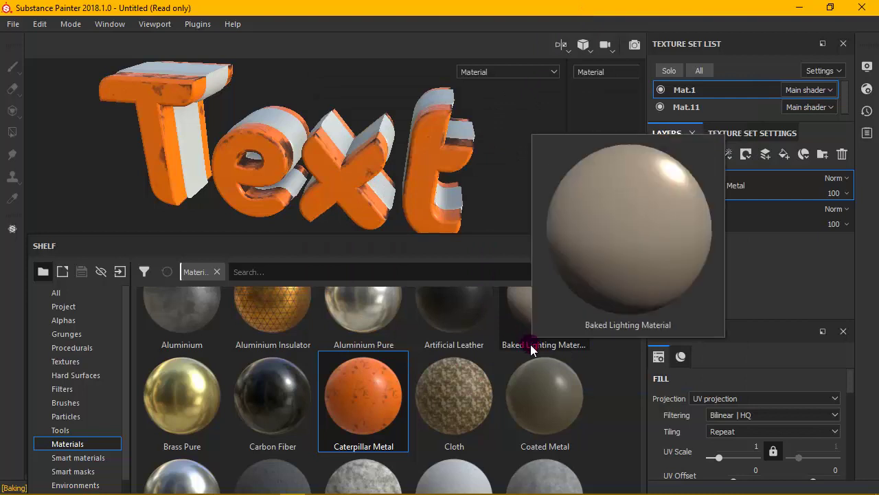
scroll(533, 350, "down", 2)
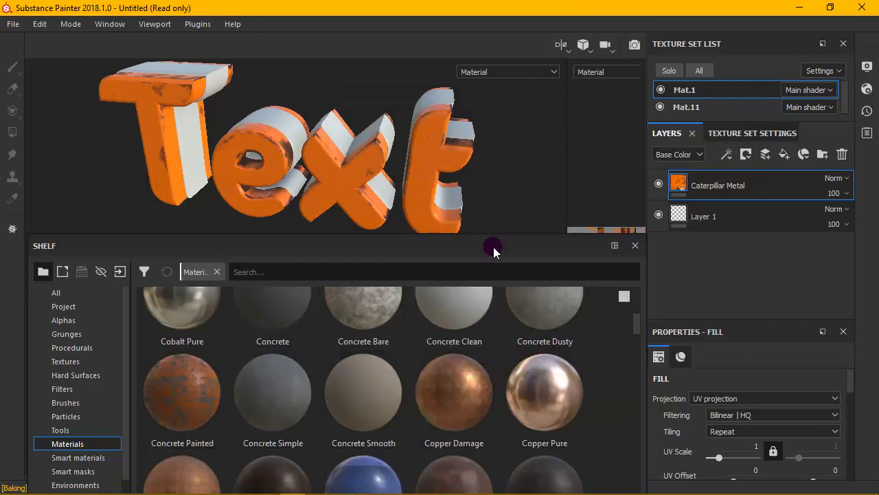
left_click(680, 107)
left_click_drag(182, 392, 736, 225)
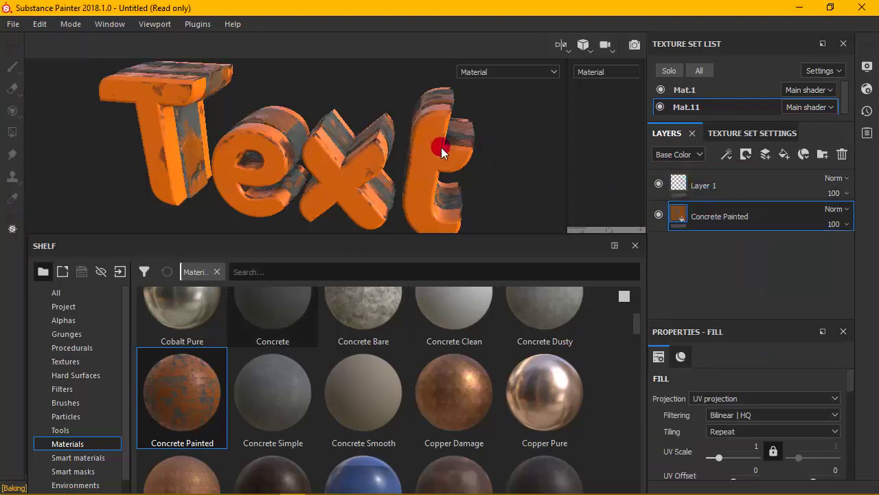
mouse_move(489, 133)
left_mouse_down("alt")
mouse_move(495, 214)
mouse_move(510, 117)
mouse_move(420, 134)
mouse_move(498, 127)
mouse_move(461, 127)
mouse_move(518, 196)
mouse_move(510, 171)
mouse_move(520, 94)
mouse_move(476, 103)
mouse_move(492, 136)
mouse_move(496, 127)
mouse_move(447, 125)
mouse_move(337, 137)
mouse_move(483, 112)
mouse_move(493, 139)
left_mouse_up("alt")
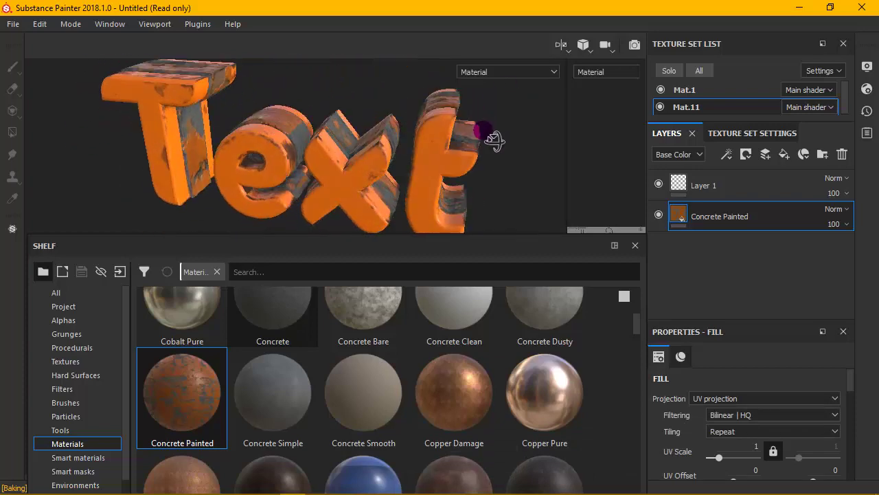
Check the c2 materials folder in Explorer, then scroll the Materials shelf to Military Camo
key("alt+Tab")
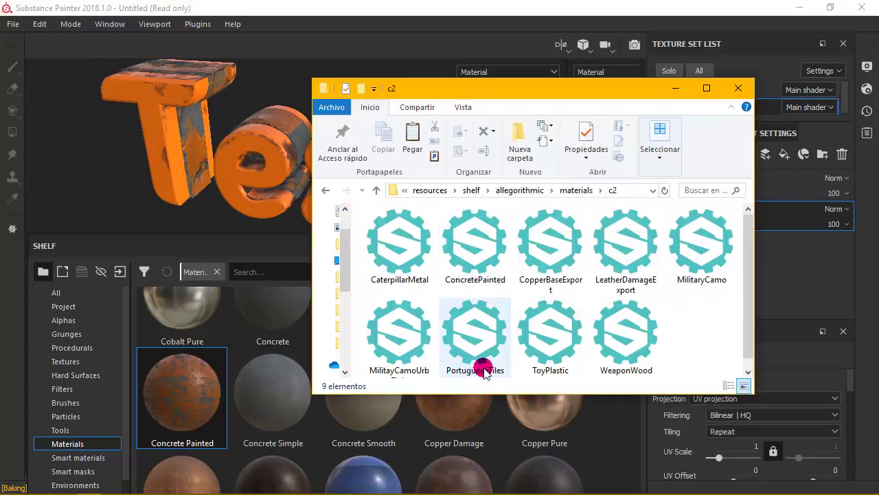
left_click(549, 48)
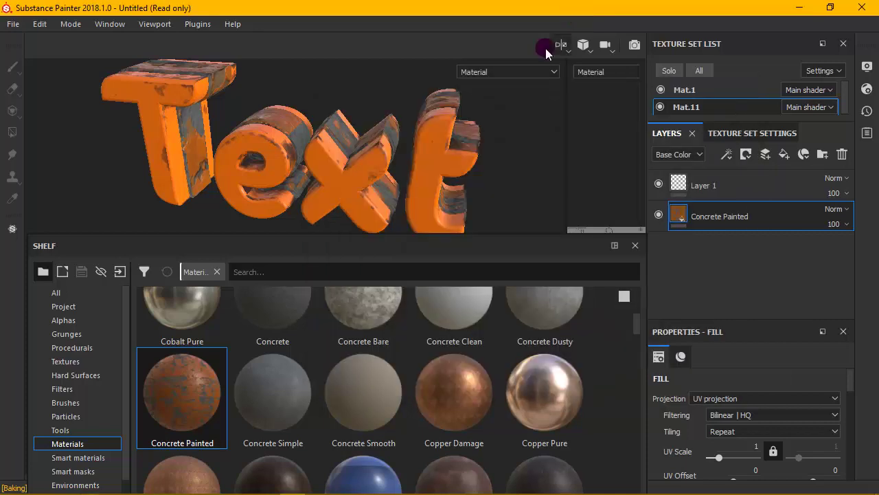
scroll(637, 326, "down", 1)
scroll(640, 335, "down", 1)
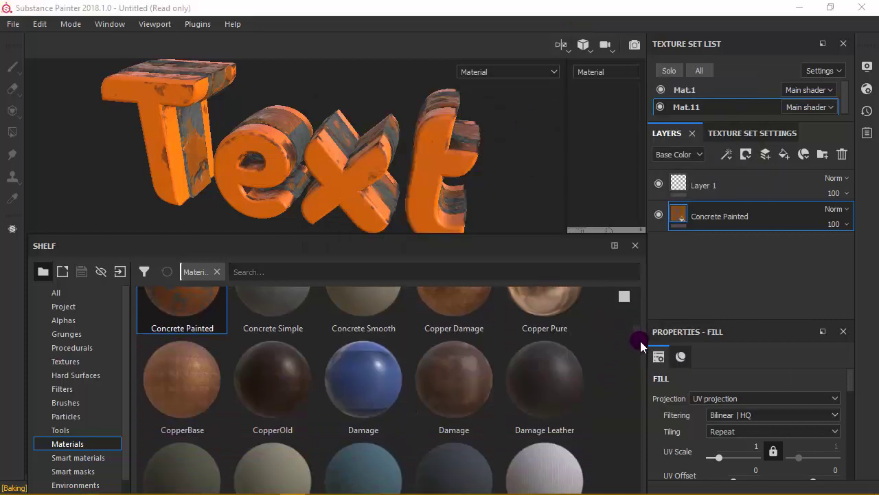
scroll(641, 343, "down", 1)
scroll(639, 356, "down", 1)
scroll(639, 368, "down", 2)
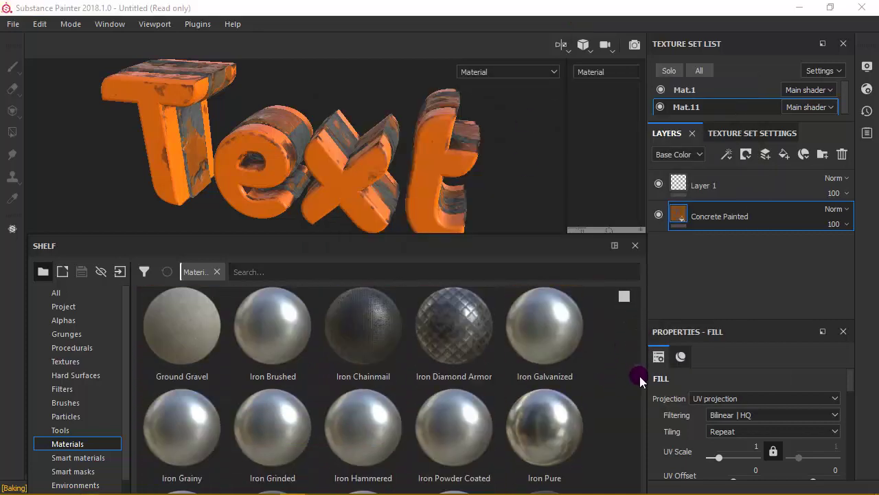
scroll(639, 389, "down", 1)
scroll(640, 407, "down", 1)
scroll(640, 415, "down", 2)
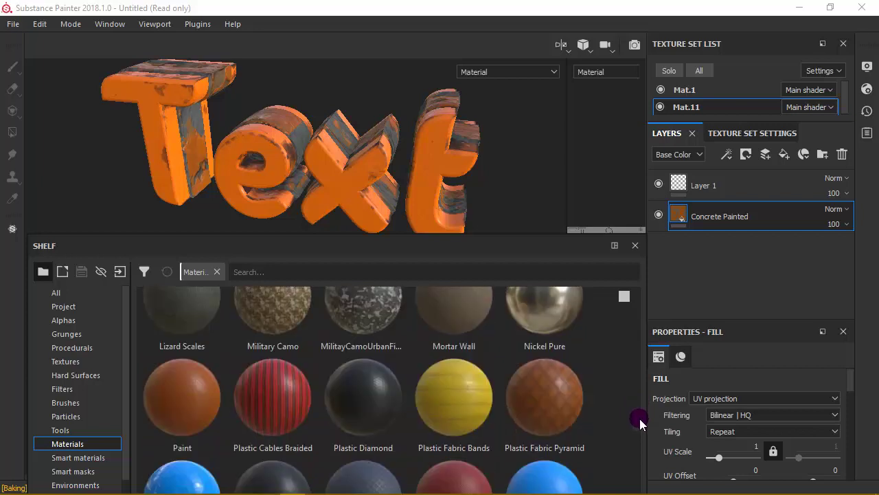
scroll(639, 412, "up", 2)
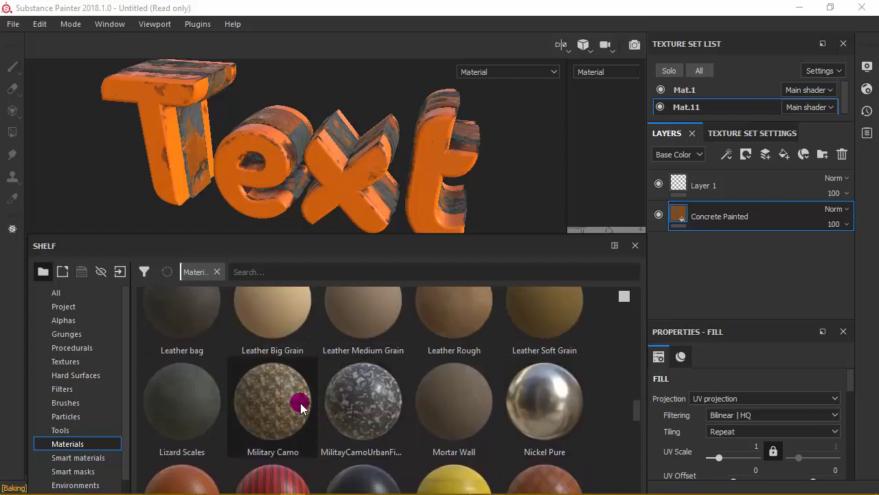
Replace Mat.11's Concrete Painted fill layer with a Military Camo fill layer
left_click_drag(300, 403, 675, 227)
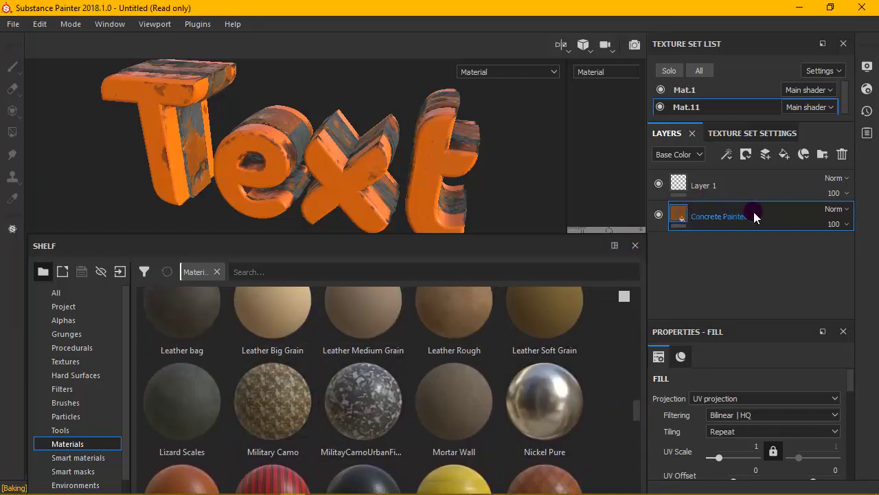
left_click(841, 154)
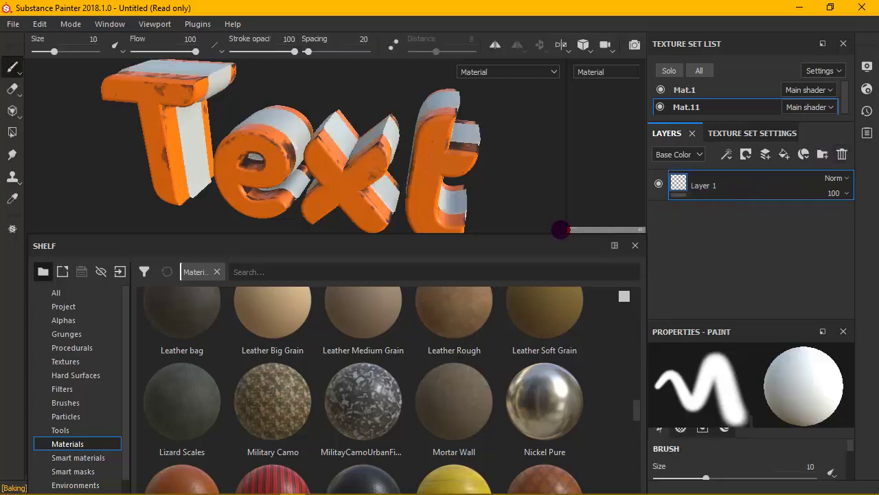
mouse_move(308, 389)
left_mouse_down()
mouse_move(762, 221)
mouse_move(682, 184)
left_mouse_up()
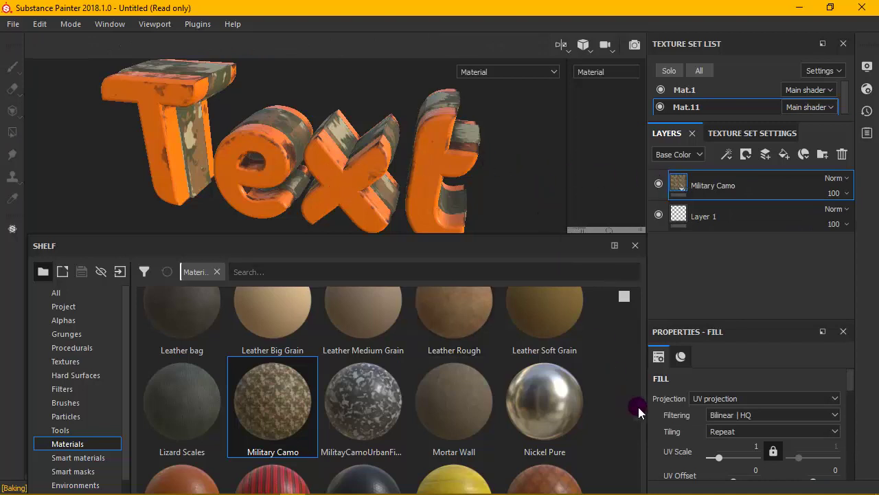
scroll(639, 412, "down", 2)
scroll(639, 419, "down", 1)
scroll(638, 429, "down", 1)
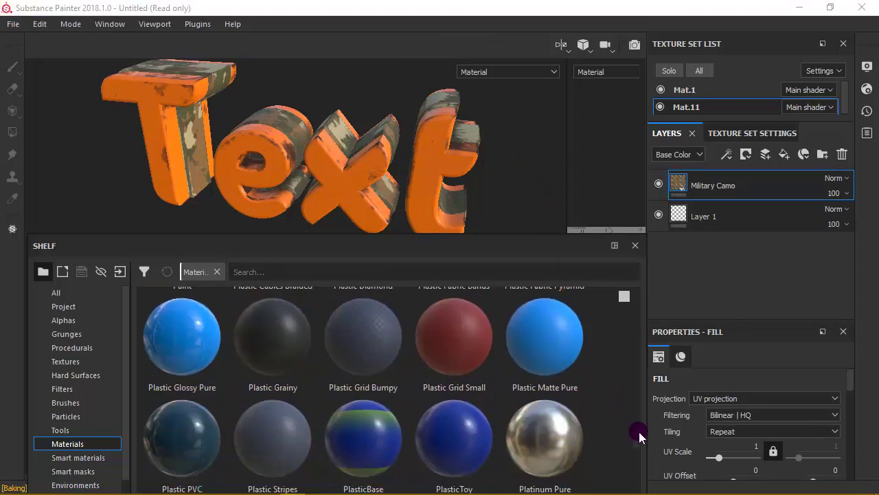
scroll(639, 432, "down", 1)
scroll(637, 435, "down", 1)
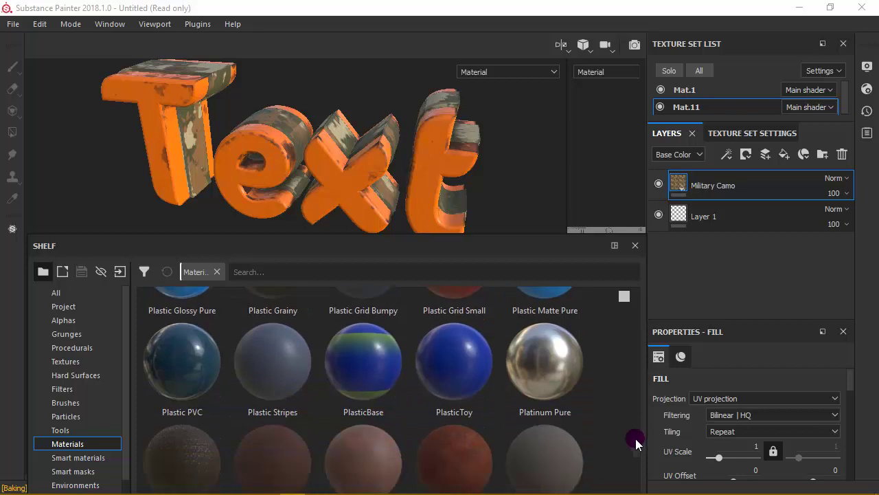
scroll(635, 429, "up", 3)
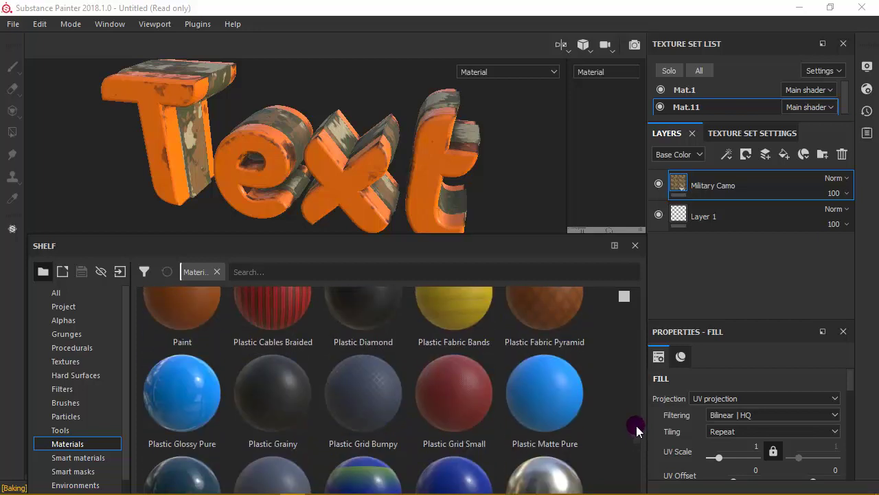
scroll(637, 419, "up", 2)
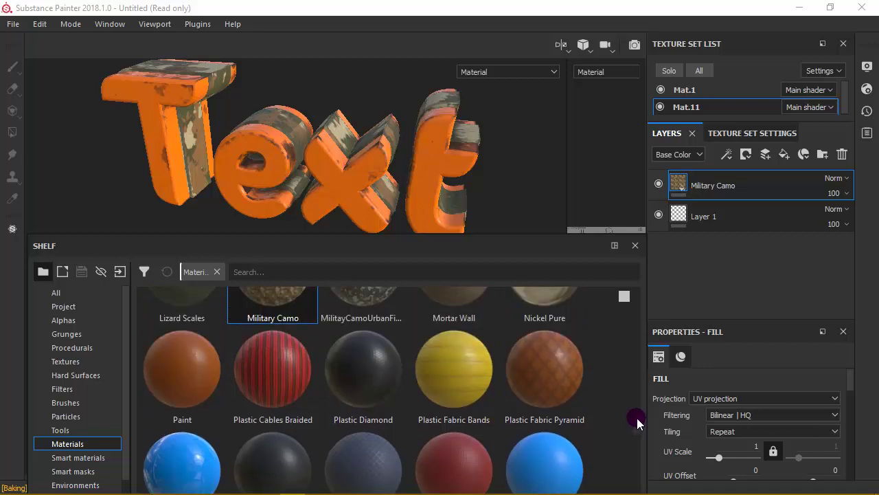
scroll(636, 418, "up", 1)
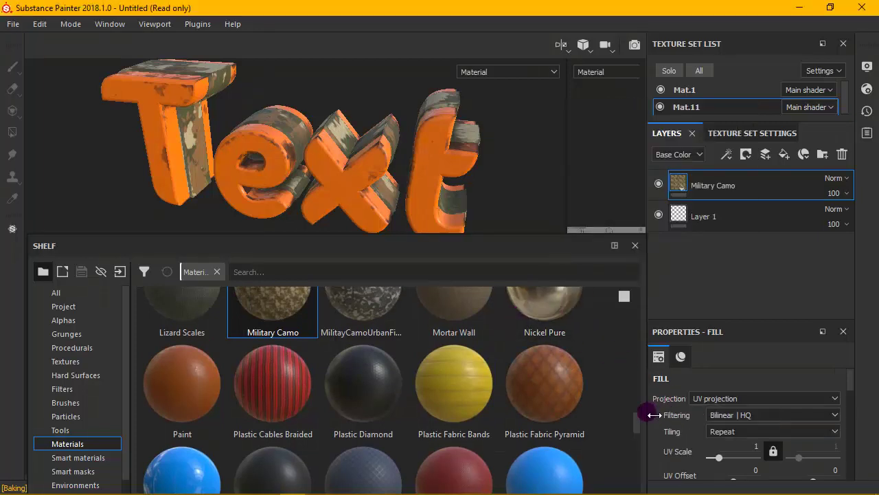
scroll(642, 421, "down", 1)
scroll(642, 430, "down", 2)
scroll(642, 435, "down", 1)
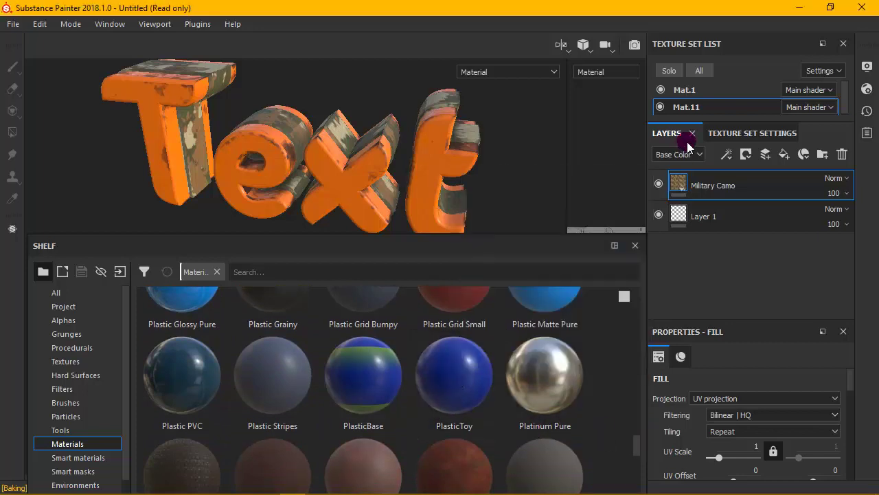
On Mat.1, swap the Caterpillar Metal fill for a PlasticToy fill, turning the letter faces blue
left_click(688, 96)
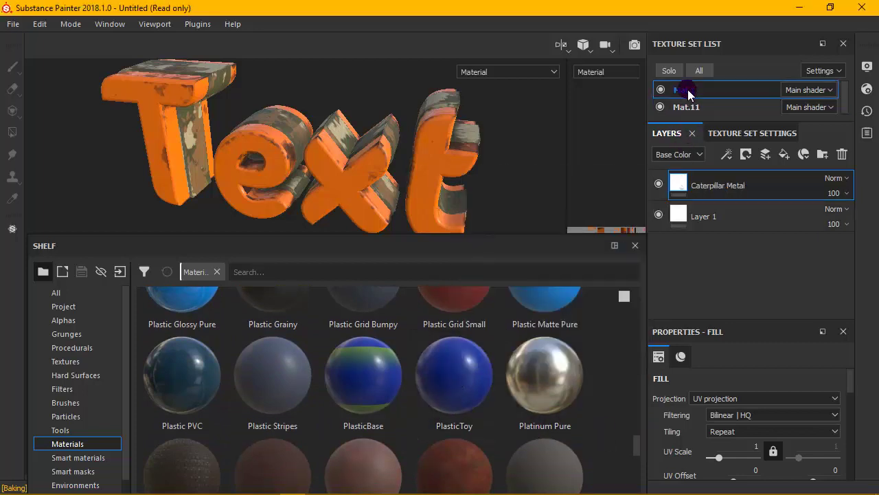
left_click(680, 107)
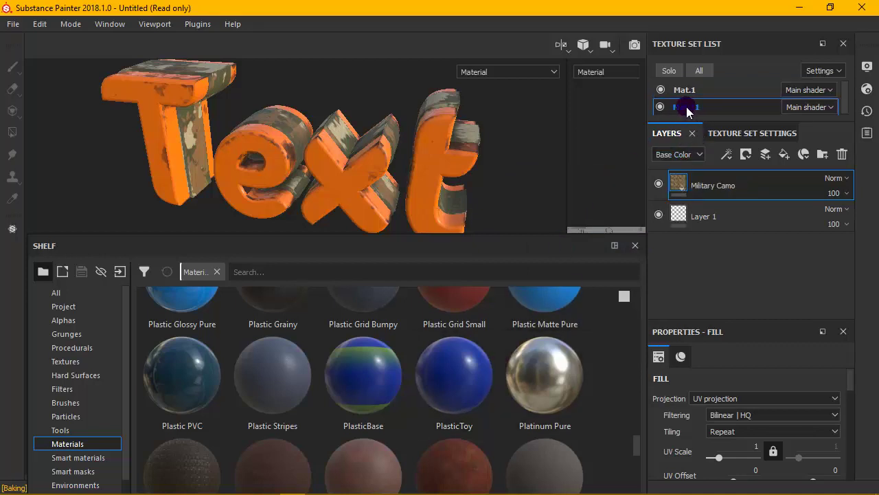
left_click(700, 91)
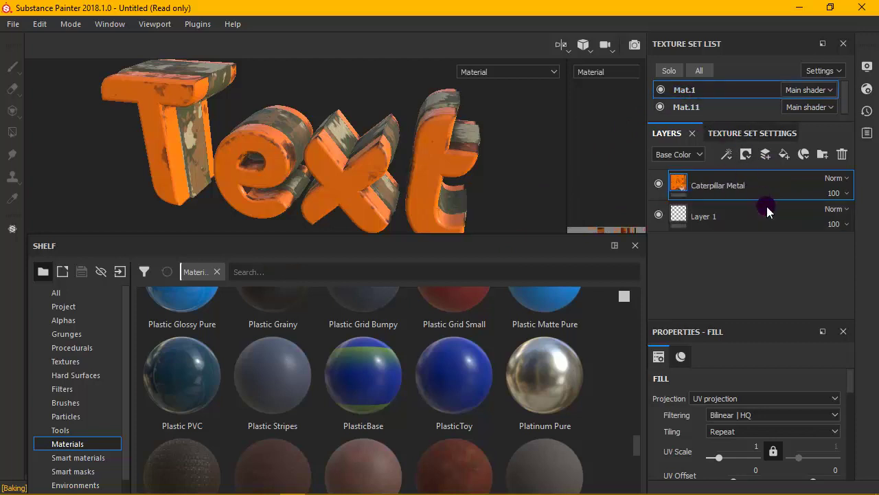
left_click(839, 155)
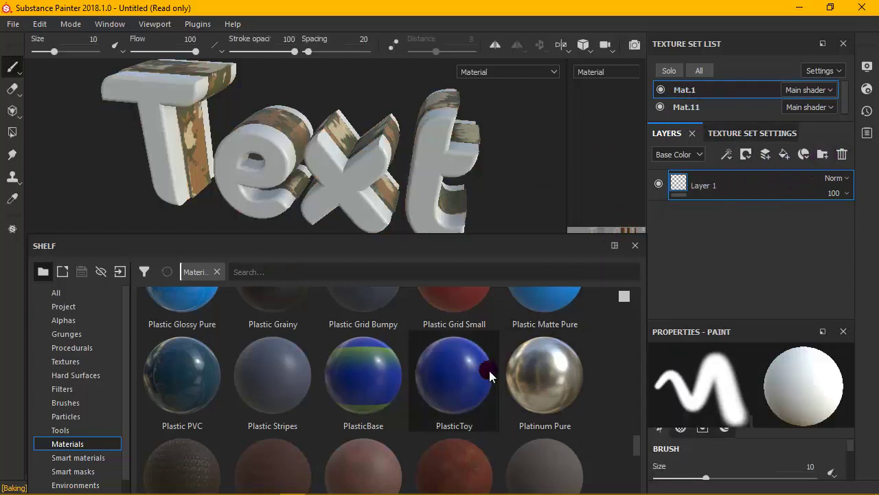
mouse_move(467, 374)
left_mouse_down()
mouse_move(768, 223)
mouse_move(708, 185)
left_mouse_up()
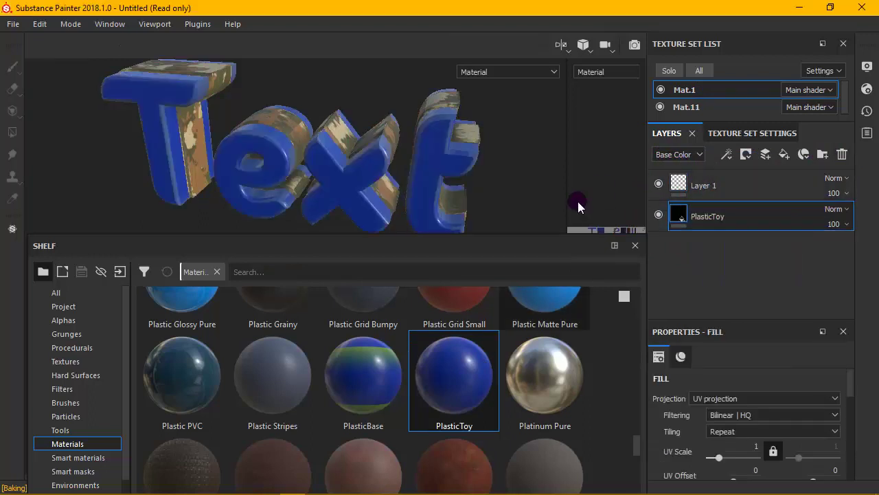
scroll(630, 371, "down", 5)
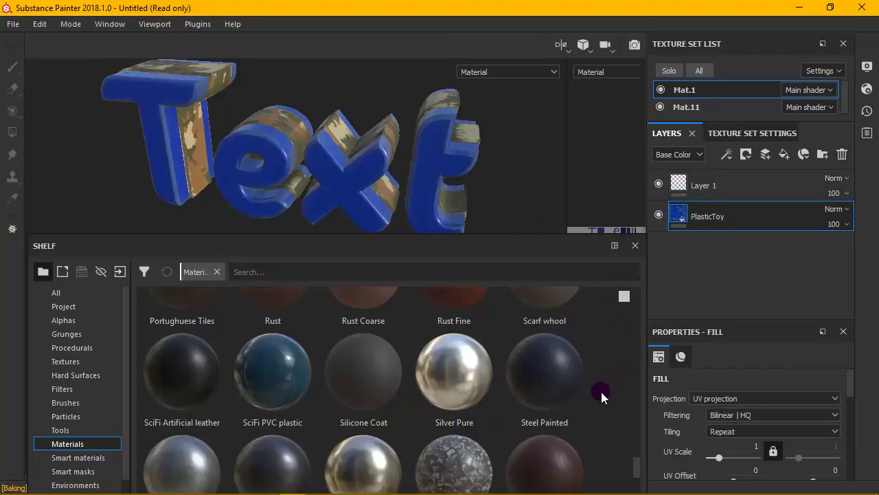
mouse_move(637, 453)
left_mouse_down()
mouse_move(640, 437)
mouse_move(638, 451)
left_mouse_up()
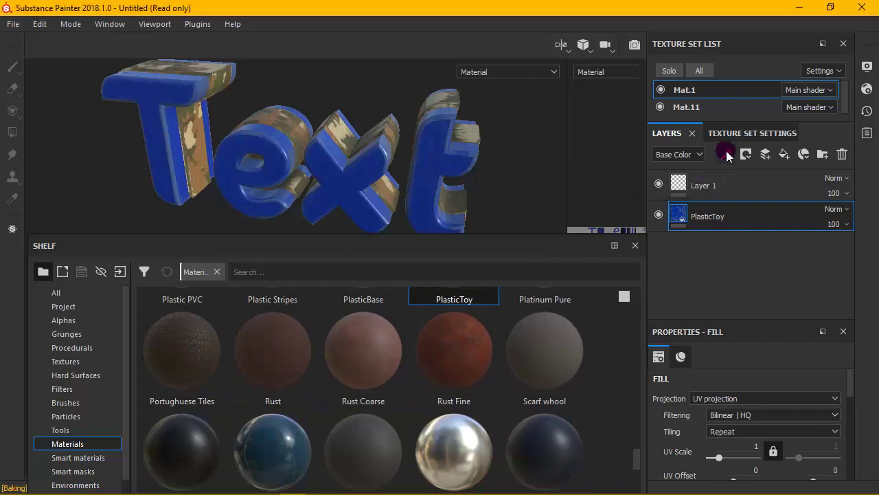
On Mat.11, replace the Military Camo layer with a Portuguese Tiles fill and orbit to inspect
left_click(698, 110)
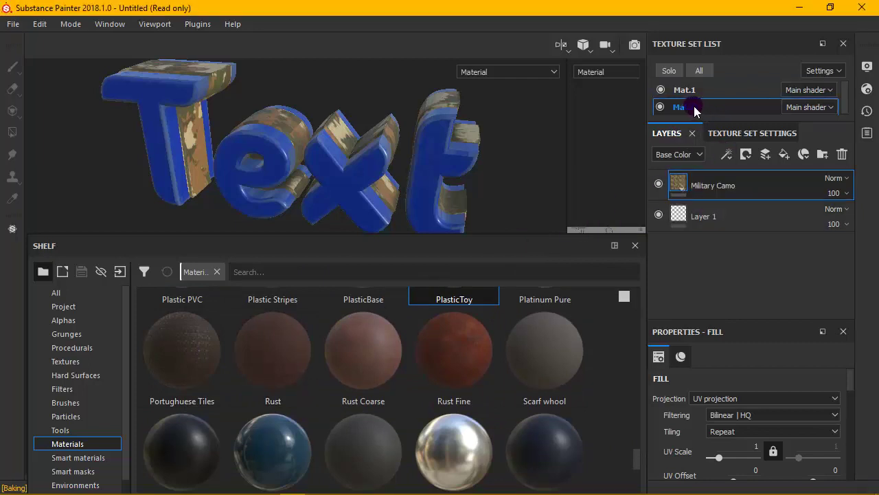
left_click(836, 156)
mouse_move(222, 393)
left_mouse_down()
mouse_move(676, 268)
mouse_move(691, 240)
mouse_move(730, 243)
left_mouse_up()
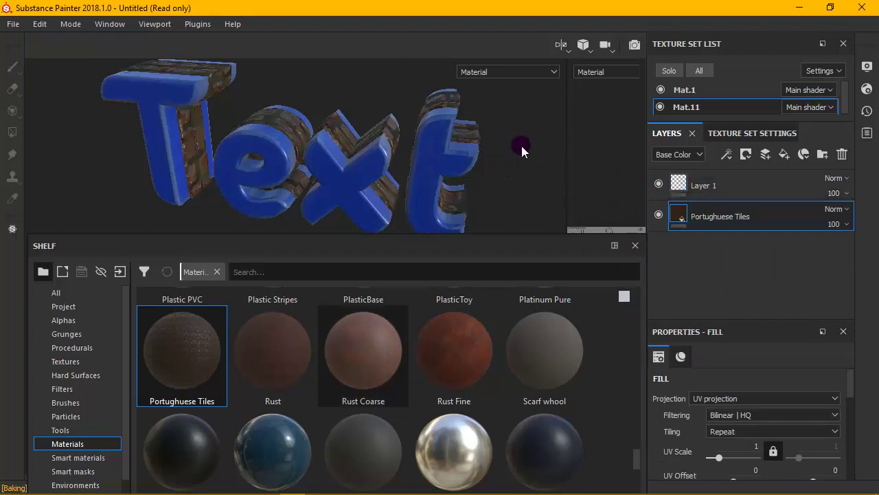
left_click_drag(521, 147, 527, 158, "alt")
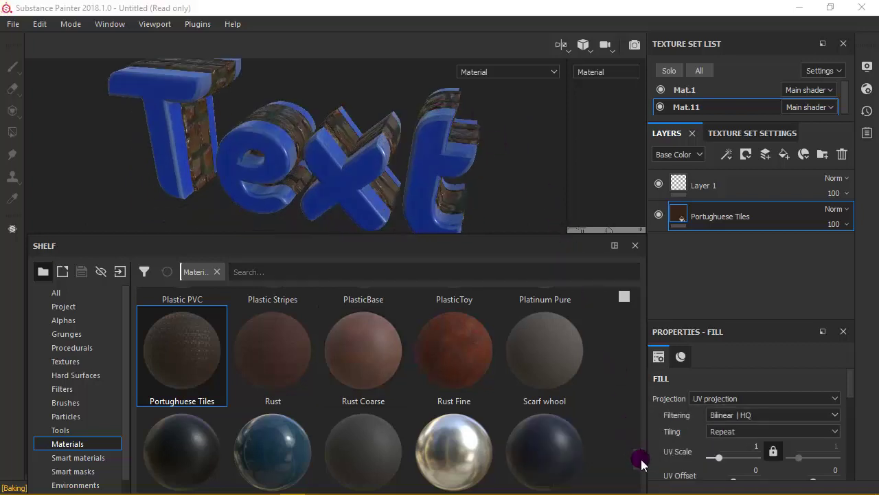
left_click_drag(640, 469, 640, 484)
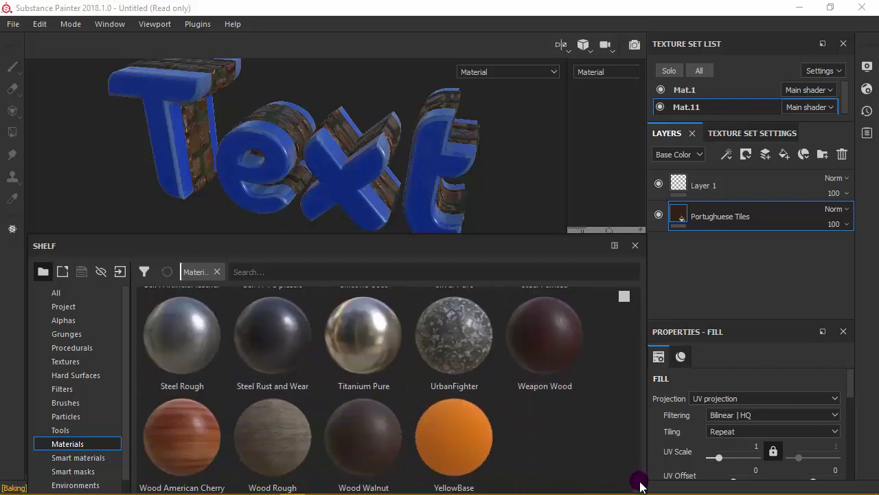
Set the letter-side fill to Weapon Wood, briefly trying YellowBase before returning to Weapon Wood
left_click(557, 324)
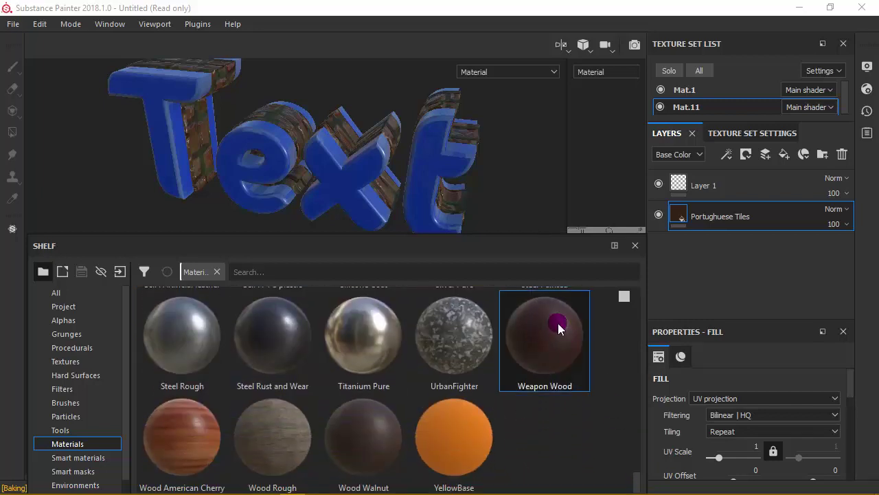
left_click(539, 318)
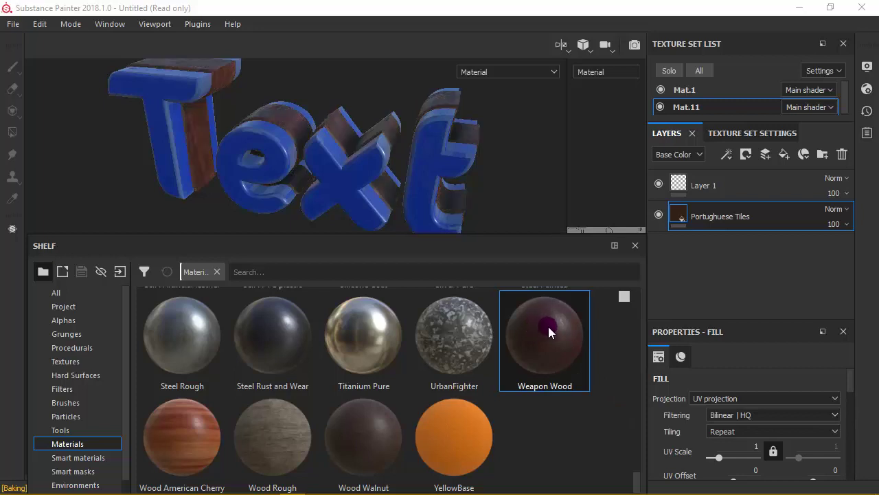
left_click_drag(548, 327, 714, 230)
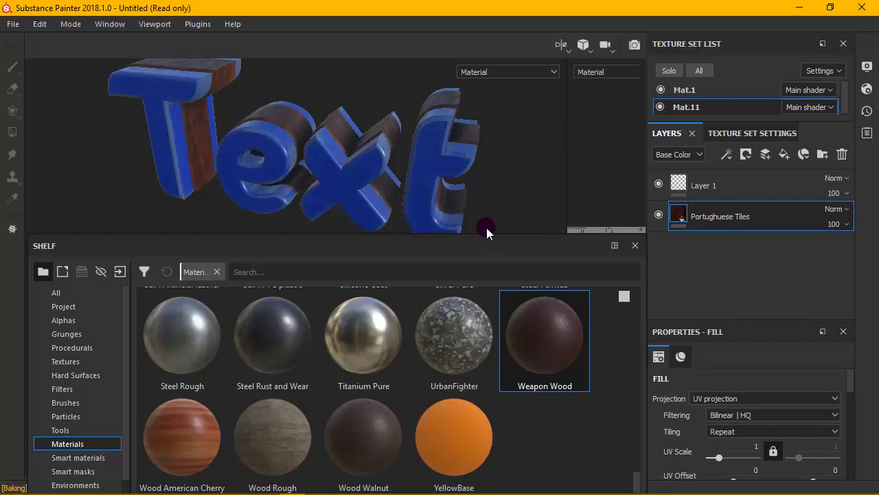
left_click(475, 420)
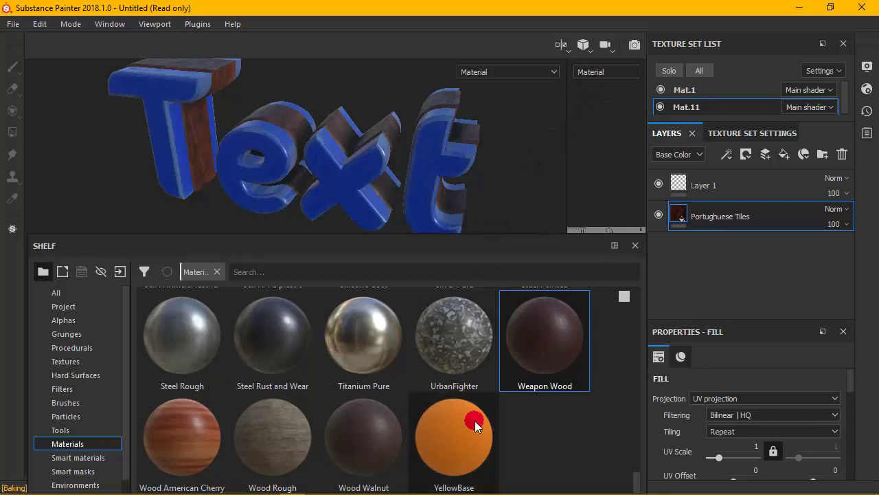
left_click(556, 331)
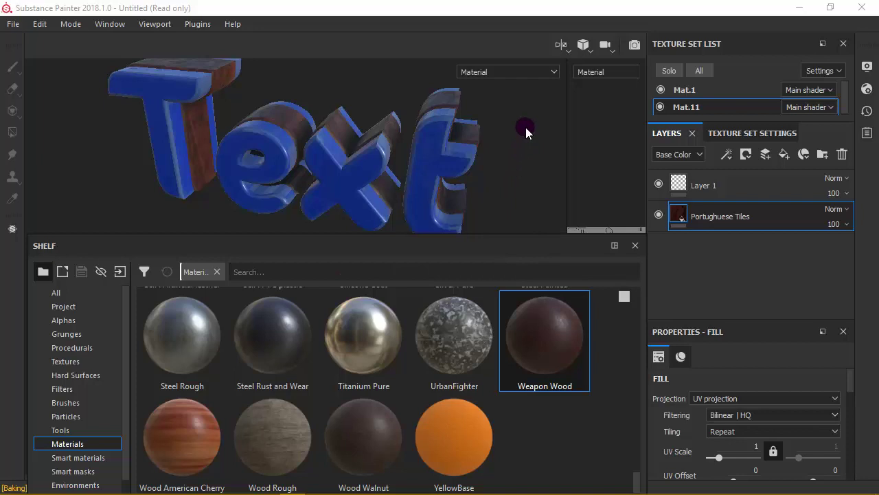
mouse_move(525, 129)
left_mouse_down("alt")
mouse_move(589, 203)
mouse_move(553, 112)
mouse_move(531, 109)
left_mouse_up("alt")
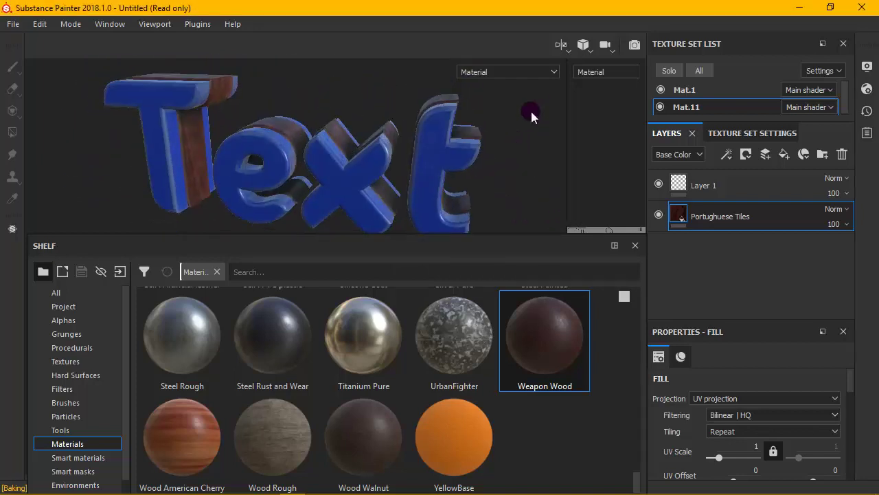
Switch Mat.1's PlasticToy fill layer to the Weapon Wood material
left_click(689, 92)
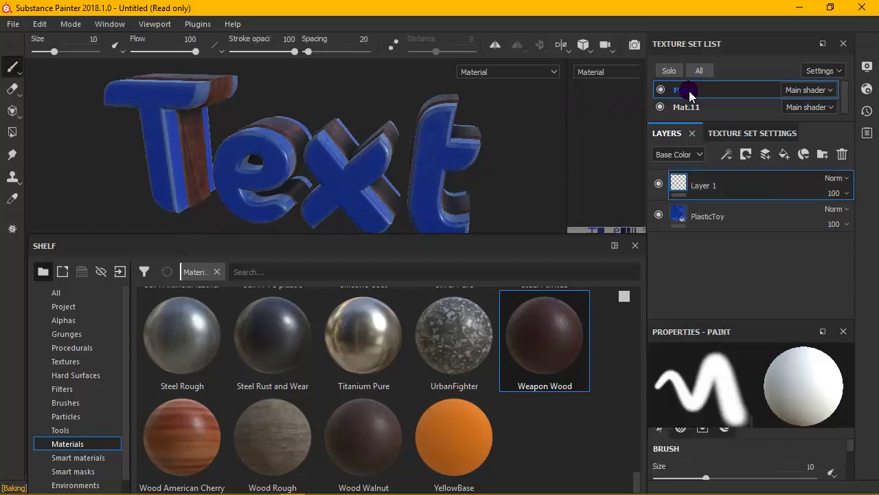
left_click(680, 216)
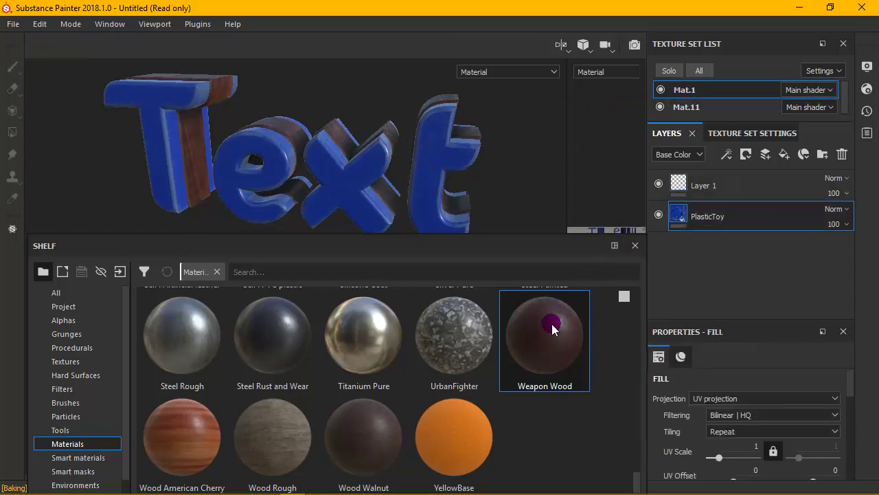
left_click(554, 329)
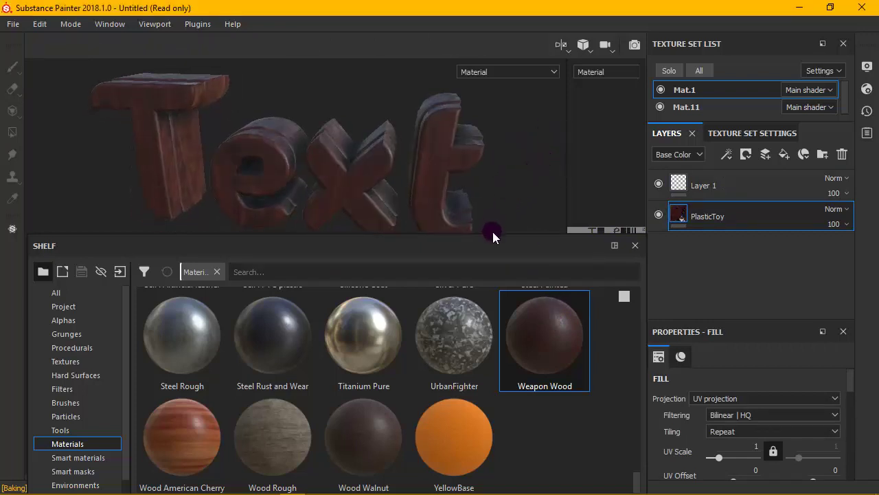
Enlarge the 3D viewport by shrinking the shelf, then zoom and orbit around the Text
left_click_drag(493, 237, 484, 346)
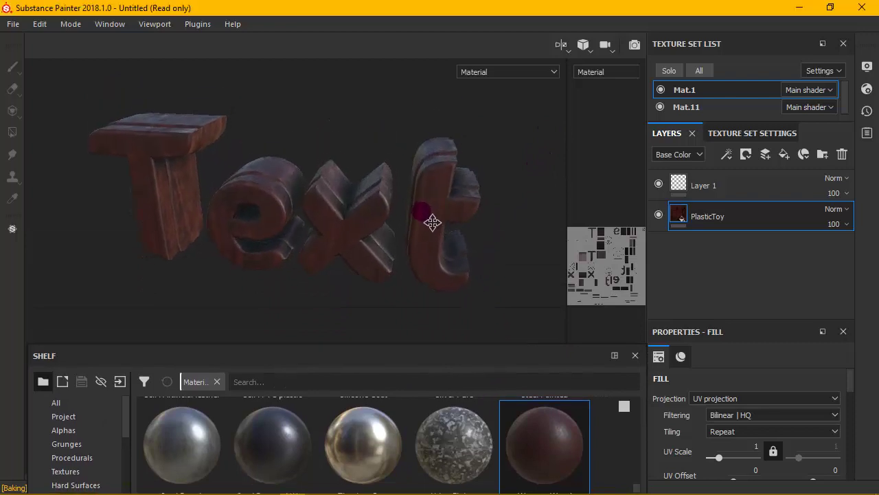
left_click_drag(423, 159, 387, 230, "alt")
scroll(387, 229, "up", 3)
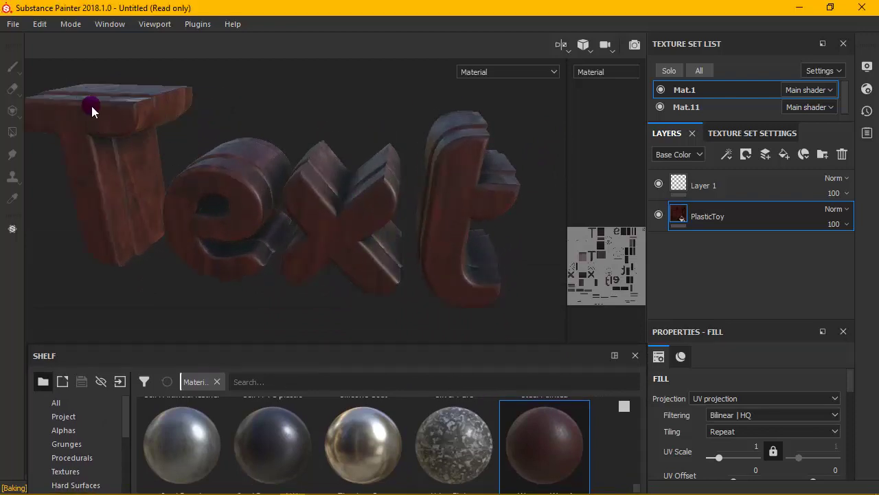
left_click_drag(250, 169, 267, 188, "alt")
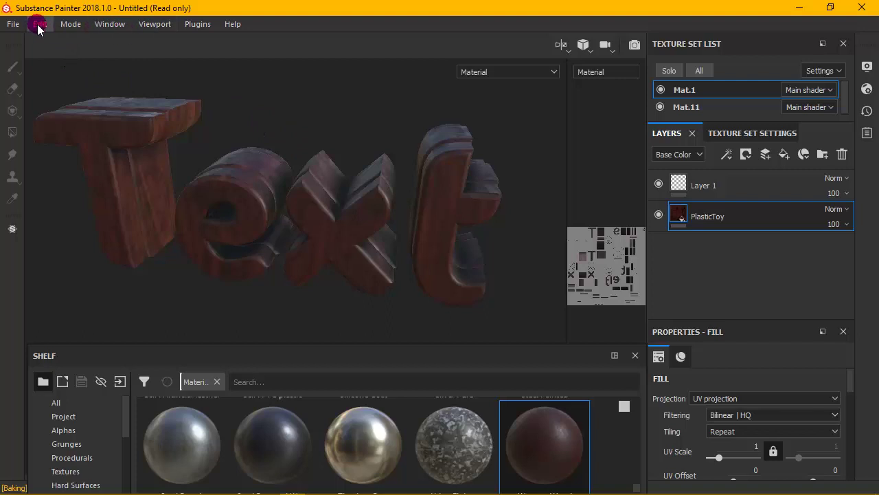
Switch to Rendering (Iray) mode and tilt and zoom the camera toward the Text
left_click(63, 31)
left_click(91, 52)
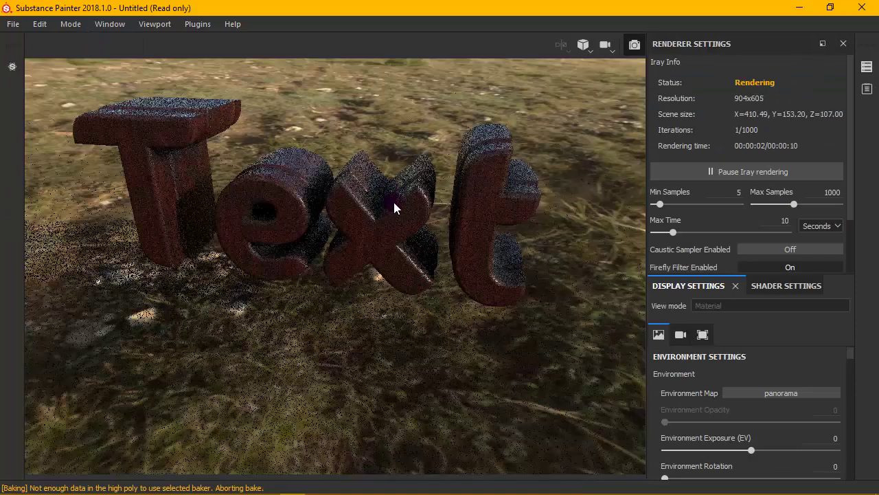
left_click_drag(413, 228, 406, 269, "alt")
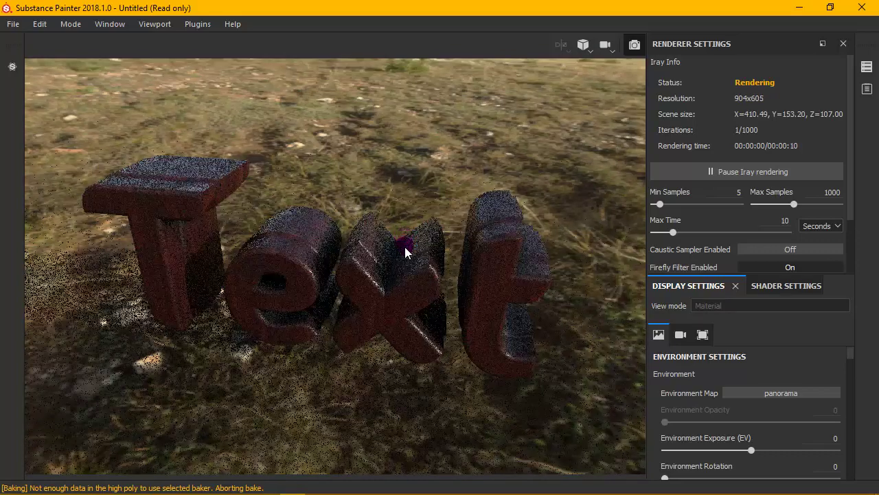
scroll(405, 247, "up", 1)
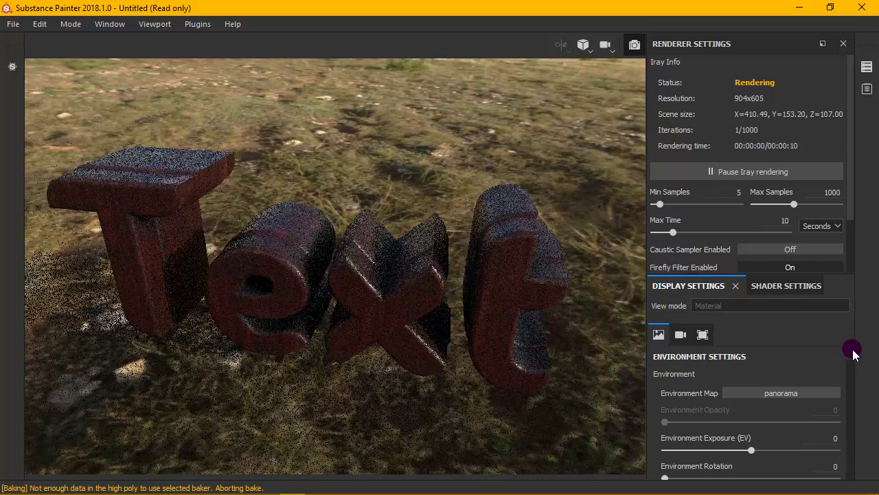
Enable Clear color in the Display Settings Dome section for a plain grey backdrop
mouse_move(852, 371)
left_mouse_down()
mouse_move(841, 456)
mouse_move(841, 396)
left_mouse_up()
scroll(841, 383, "up", 2)
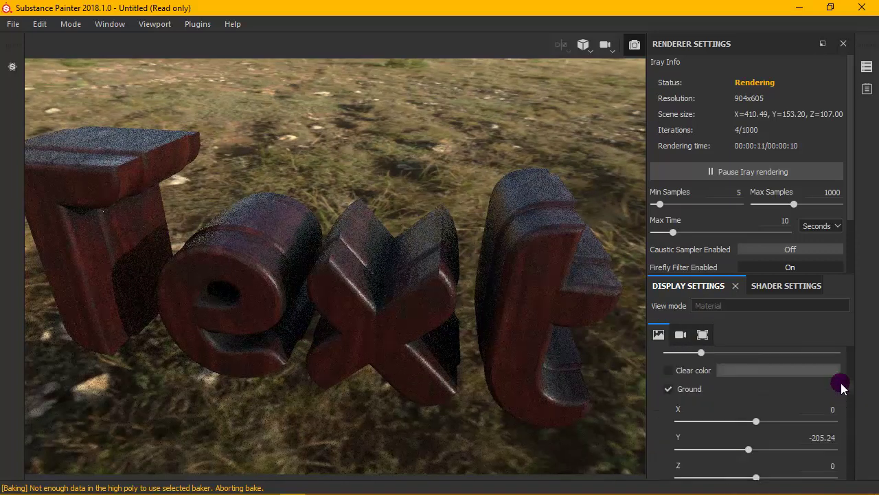
scroll(841, 382, "up", 3)
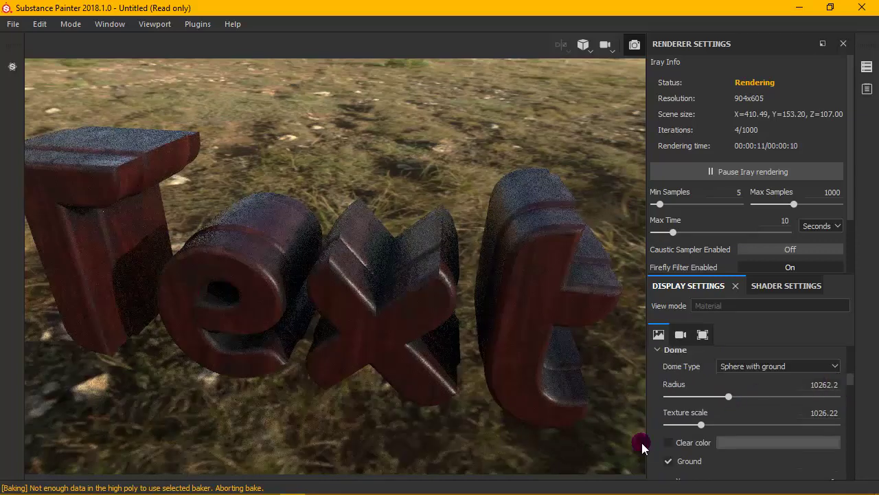
left_click(665, 439)
left_click(694, 335)
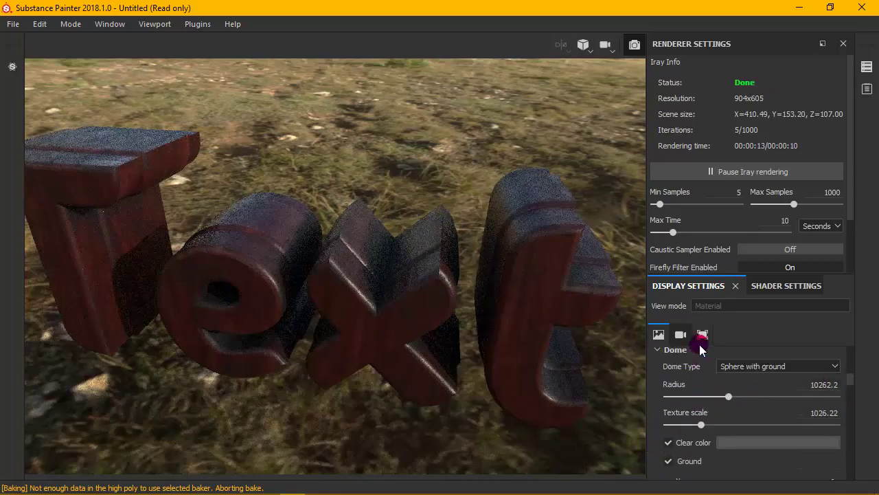